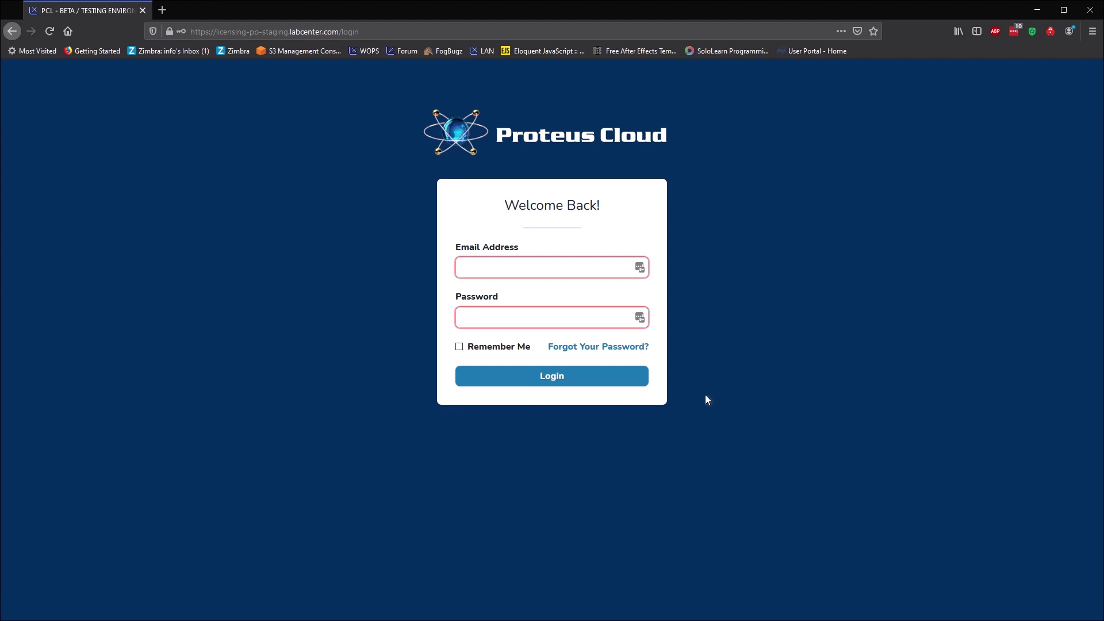
# Sign in to the Proteus Cloud licensing portal with the account e-mail and password.
pyautogui.click(531, 266)
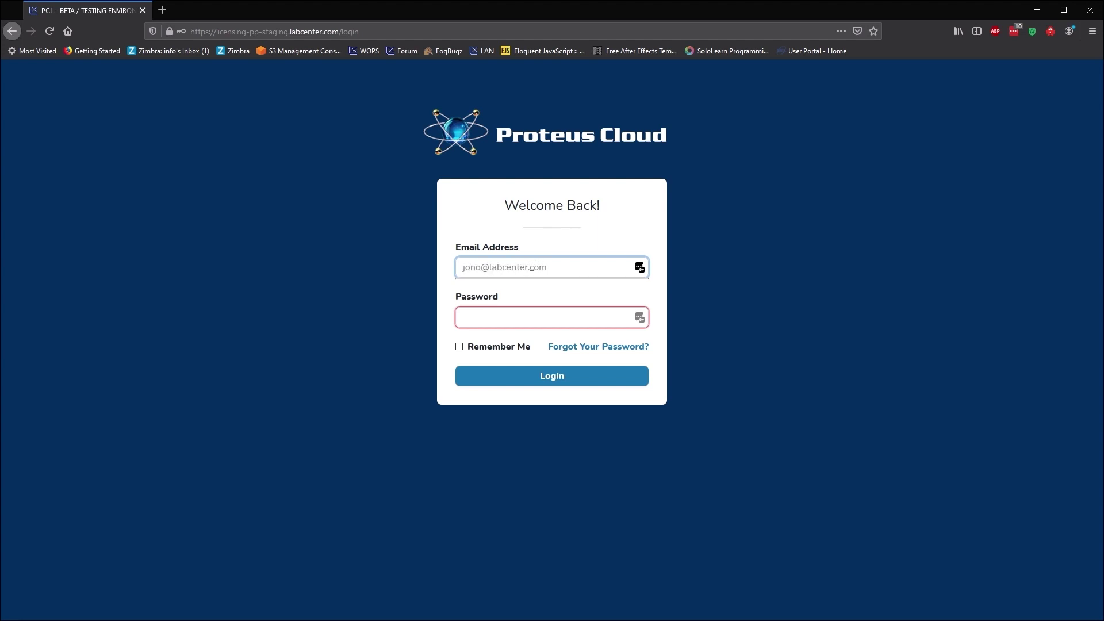
pyautogui.press('Tab')
pyautogui.write('•••••••••••••')
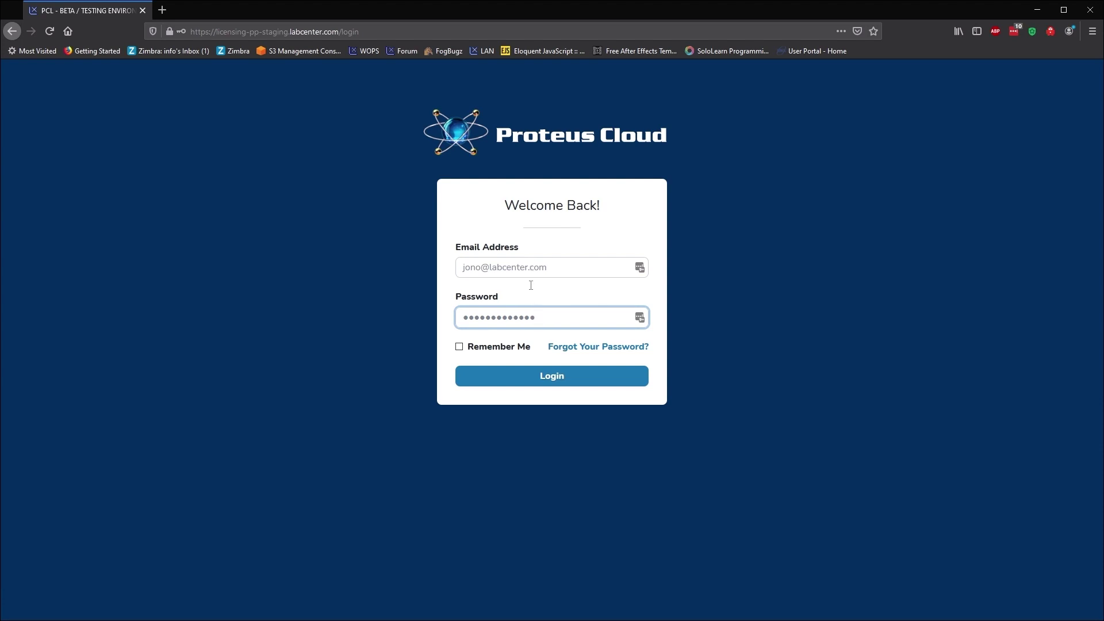
pyautogui.click(547, 383)
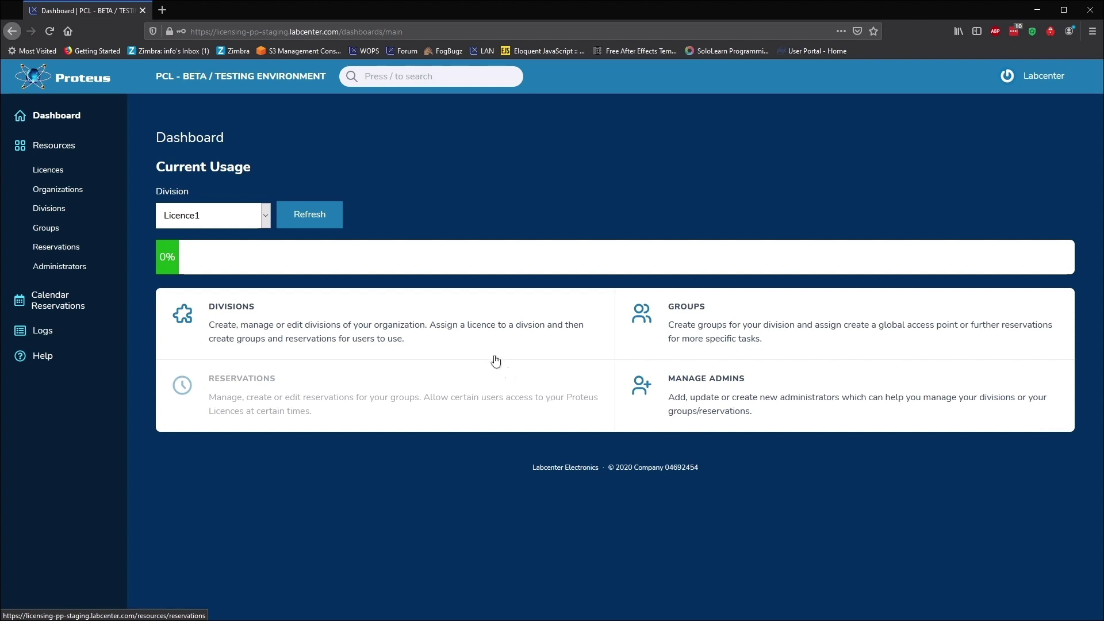
# Switch the Dashboard's current-usage division to Licence2, which shows 50% usage.
pyautogui.click(264, 216)
pyautogui.click(263, 253)
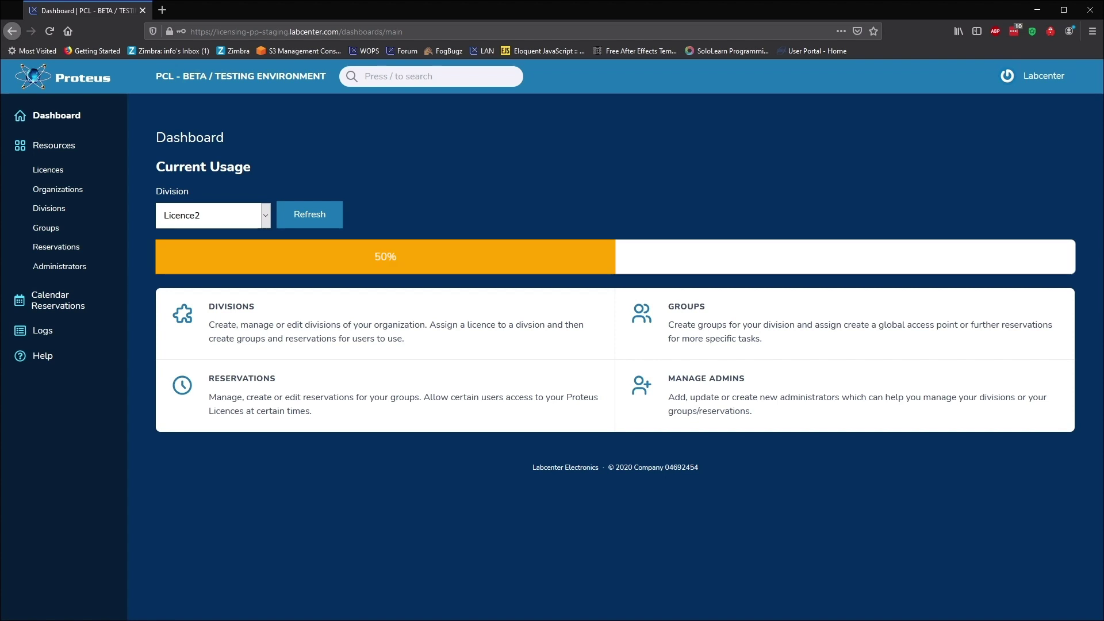
# Go through Licences to the Divisions list showing Licence2 and Licence1.
pyautogui.click(49, 170)
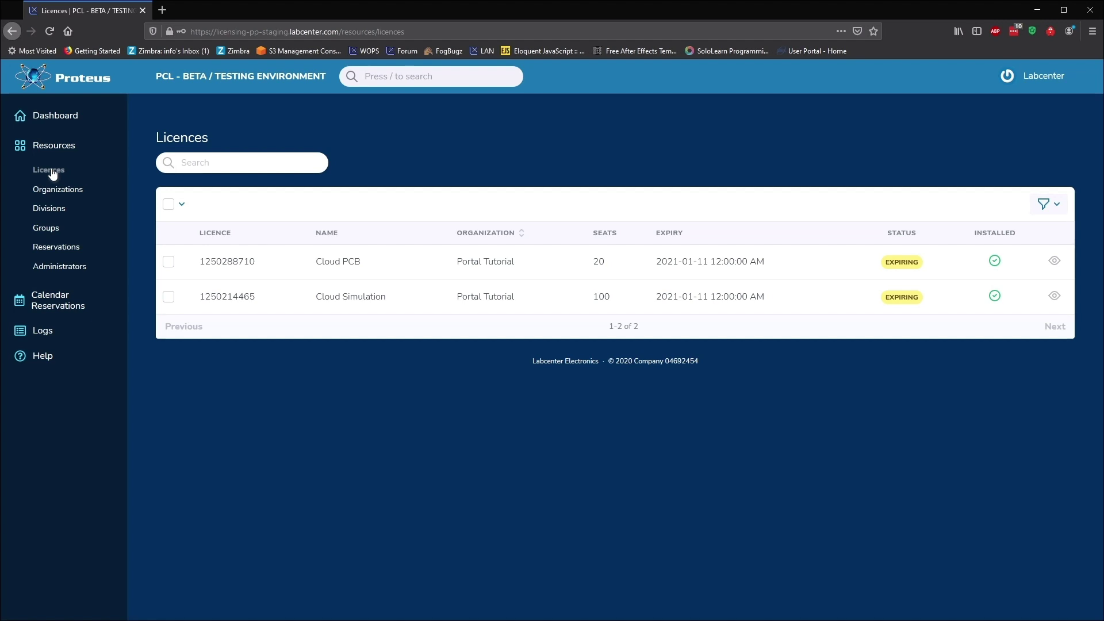
pyautogui.click(55, 213)
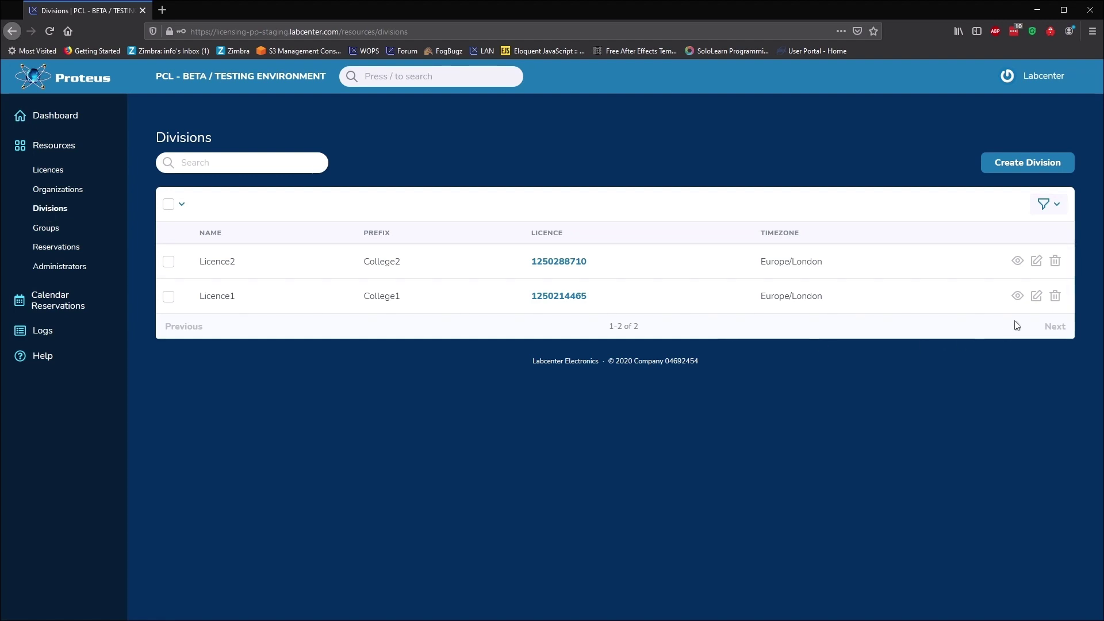
# Rename division Licence1 to Engineering with prefix Engin, set a default password, and save.
pyautogui.click(1036, 296)
pyautogui.doubleClick(381, 225)
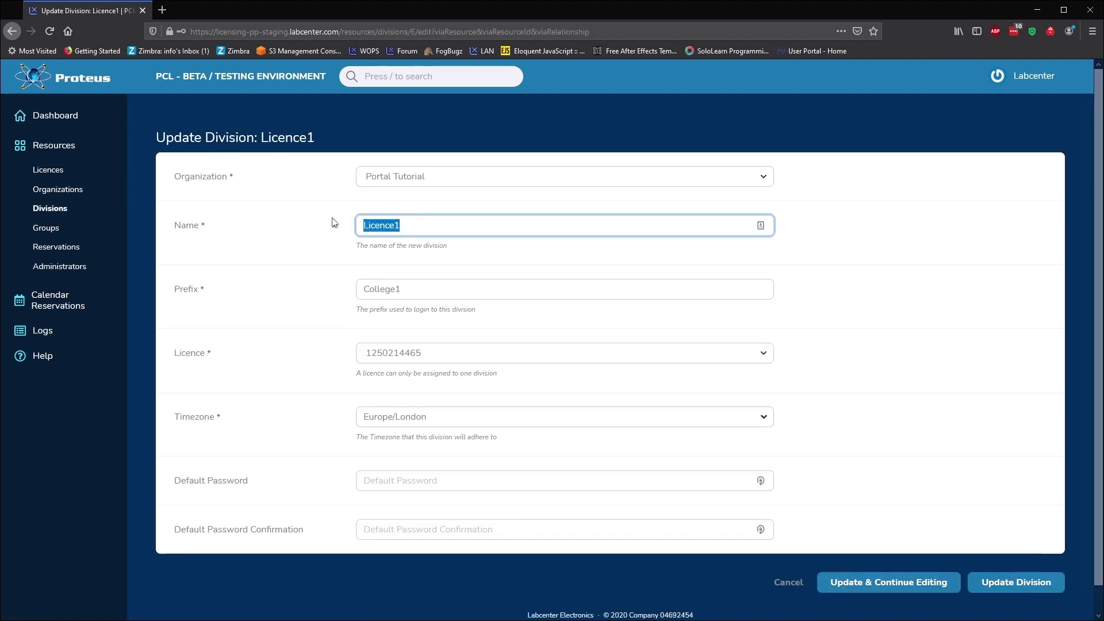
pyautogui.write('Engineering')
pyautogui.doubleClick(409, 289)
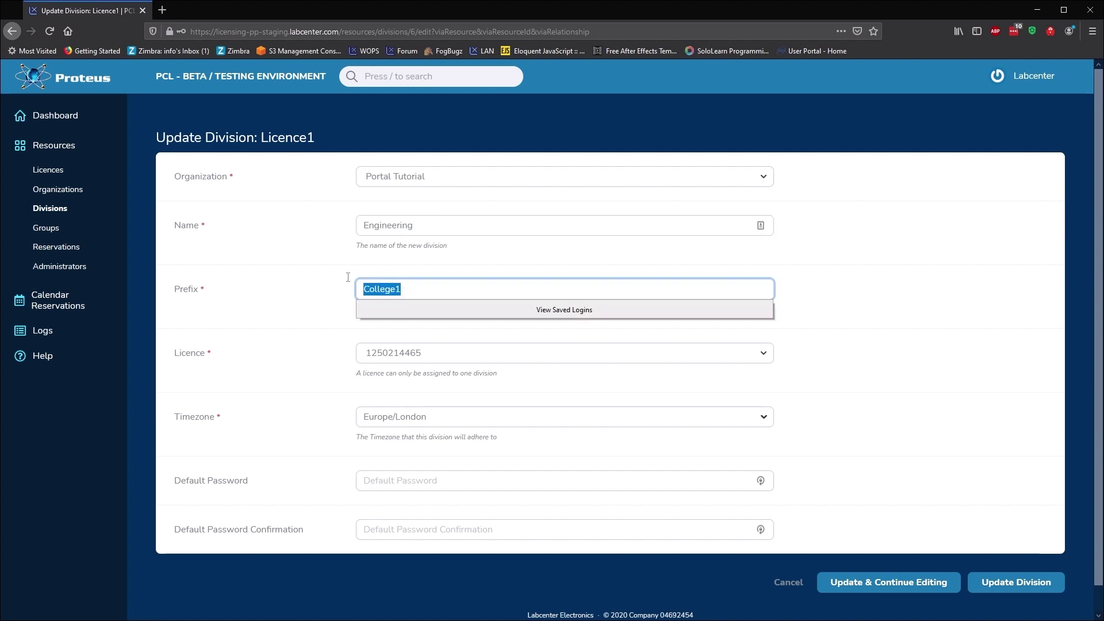
pyautogui.write('Engin')
pyautogui.click(379, 479)
pyautogui.write('Engineering')
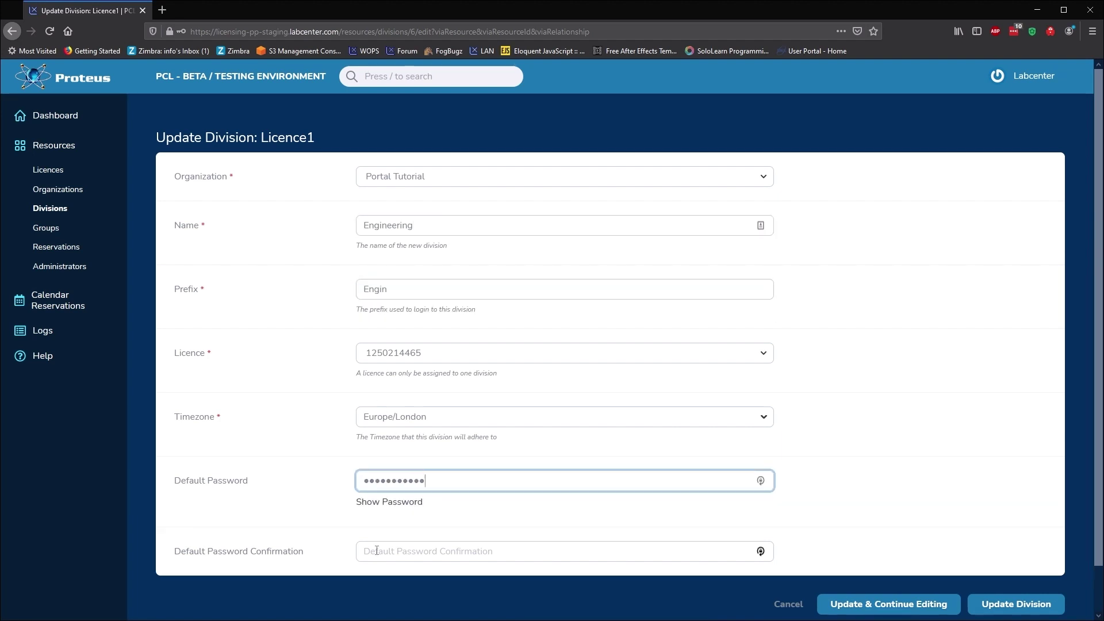
pyautogui.click(377, 550)
pyautogui.write('Engineering')
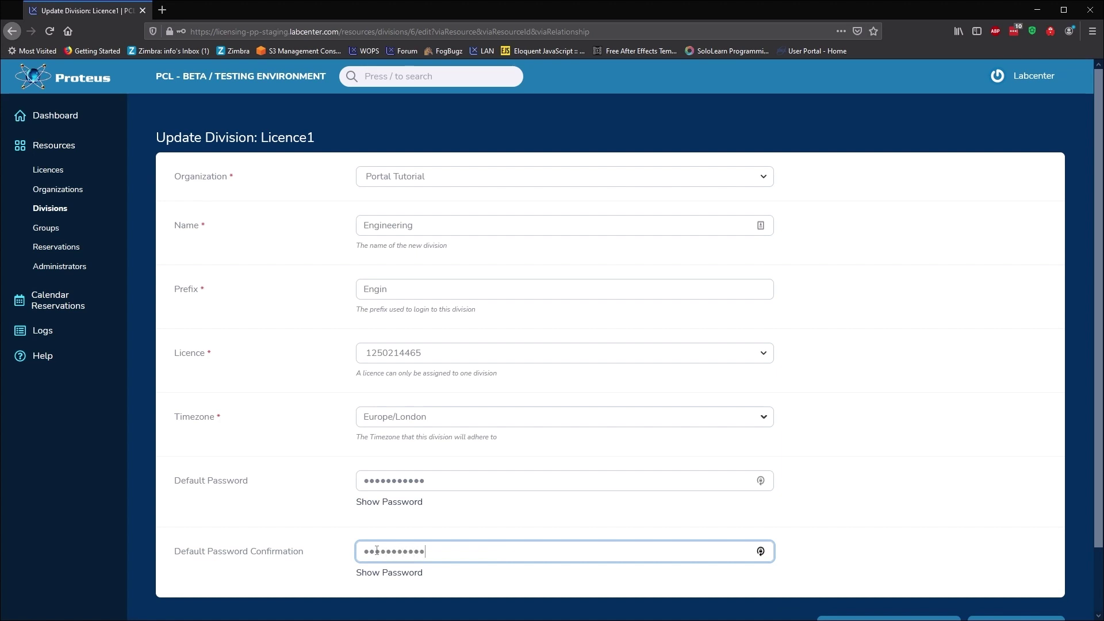
pyautogui.scroll(-1, 964, 557)
pyautogui.click(991, 568)
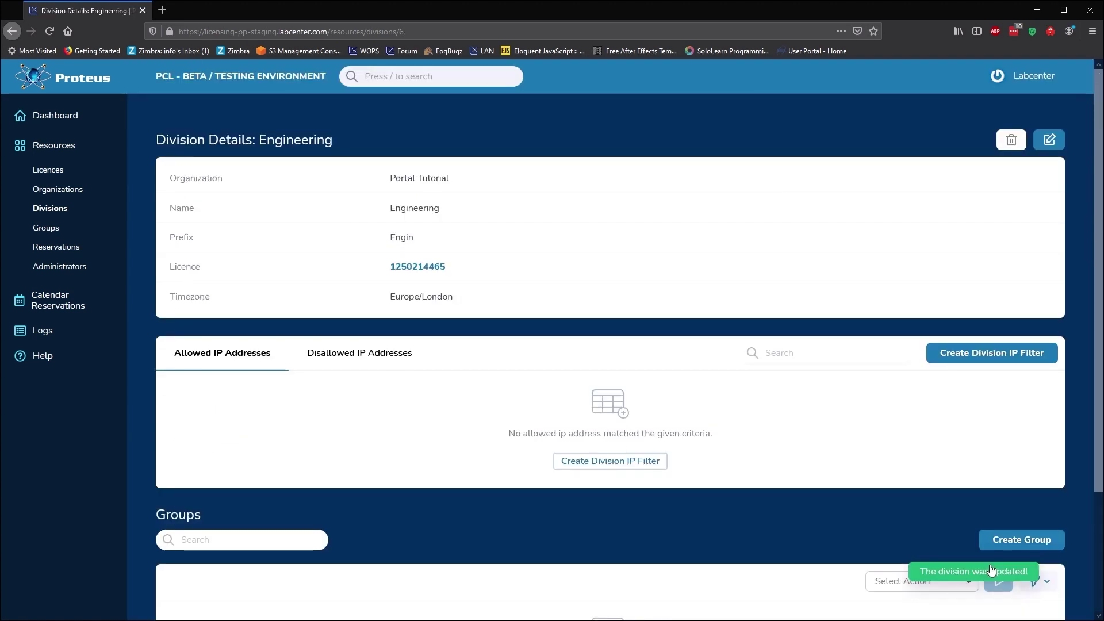
# Rename division Licence2 to Physics with prefix Physi, set a default password, and save.
pyautogui.click(65, 207)
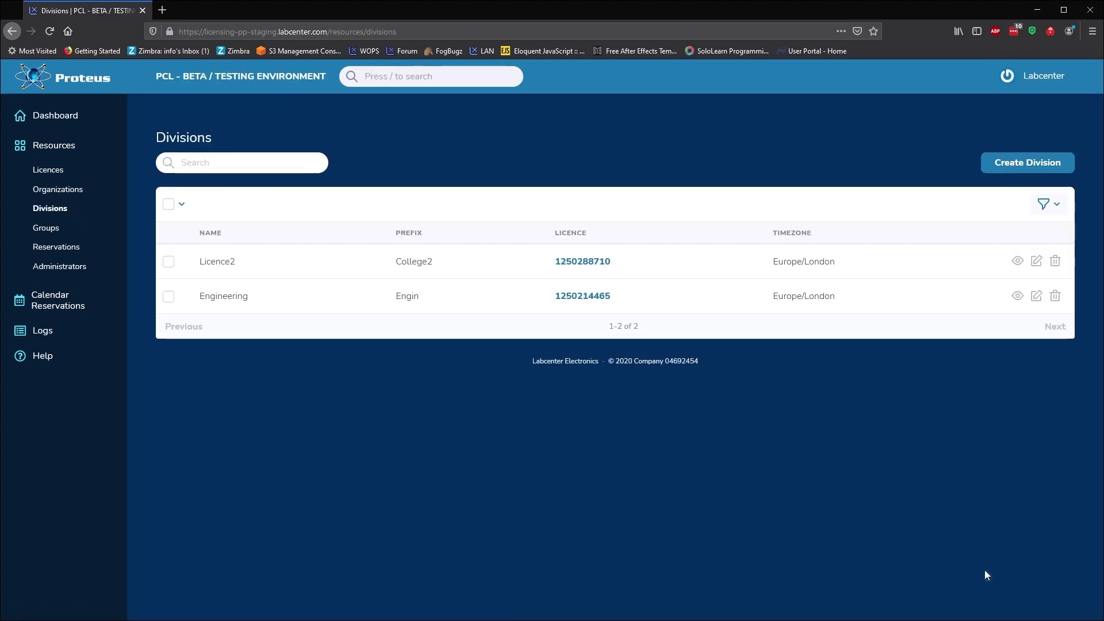
pyautogui.click(1036, 261)
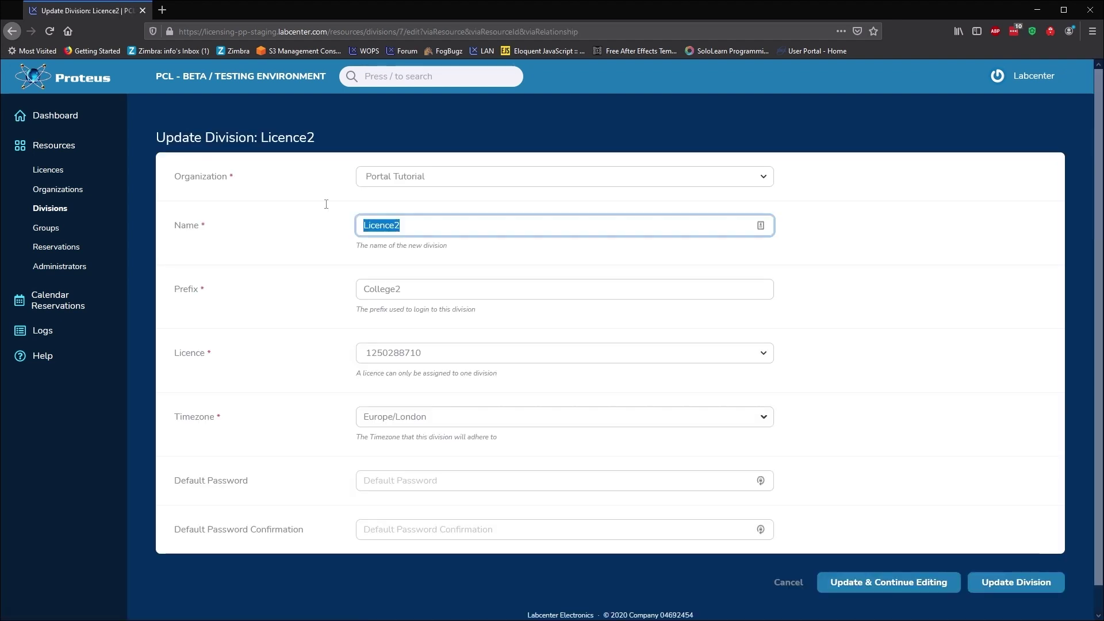
pyautogui.write('Physics')
pyautogui.press('Tab')
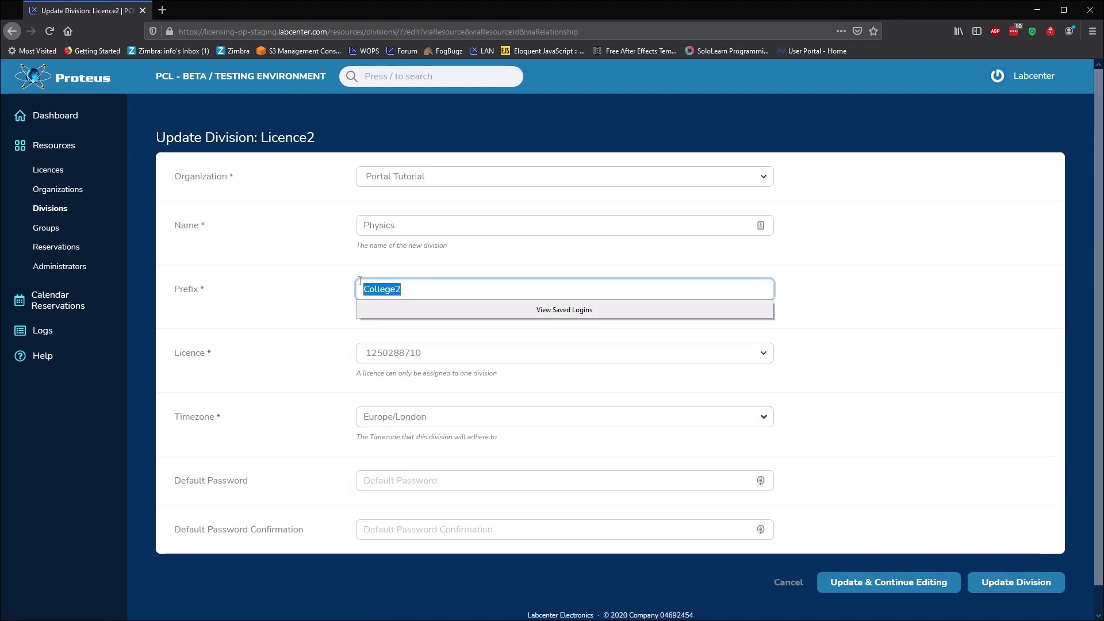
pyautogui.write('Physi')
pyautogui.click(371, 481)
pyautogui.write('physics')
pyautogui.click(385, 549)
pyautogui.write('physics')
pyautogui.scroll(-1, 770, 583)
pyautogui.click(969, 556)
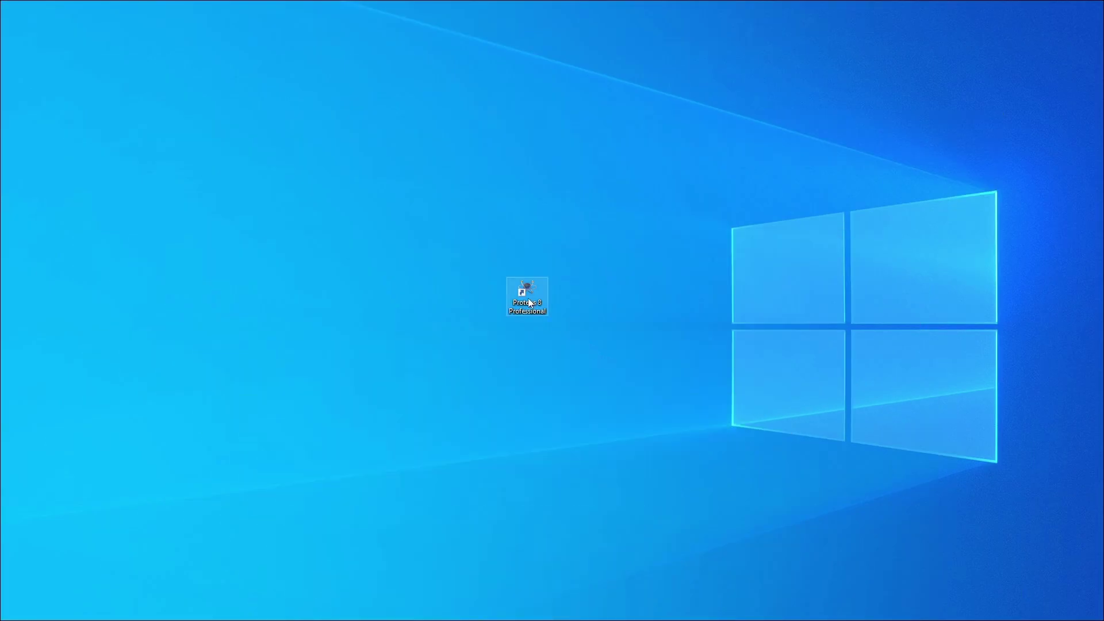
# Launch Proteus 8 Professional and log in with an Engin division user.
pyautogui.doubleClick(528, 299)
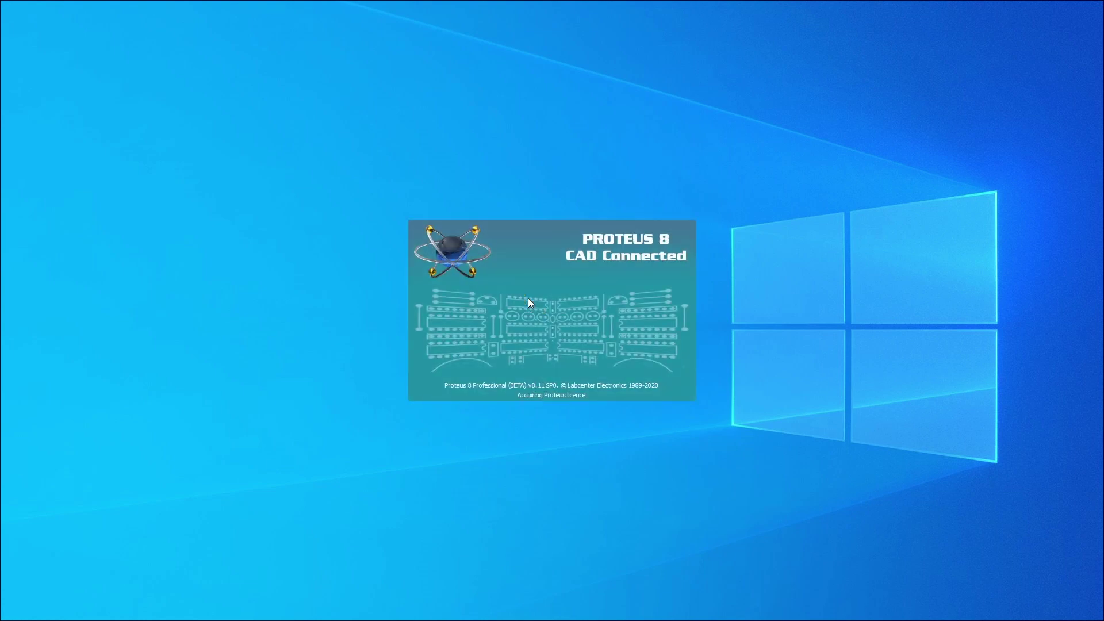
pyautogui.write('Engin')
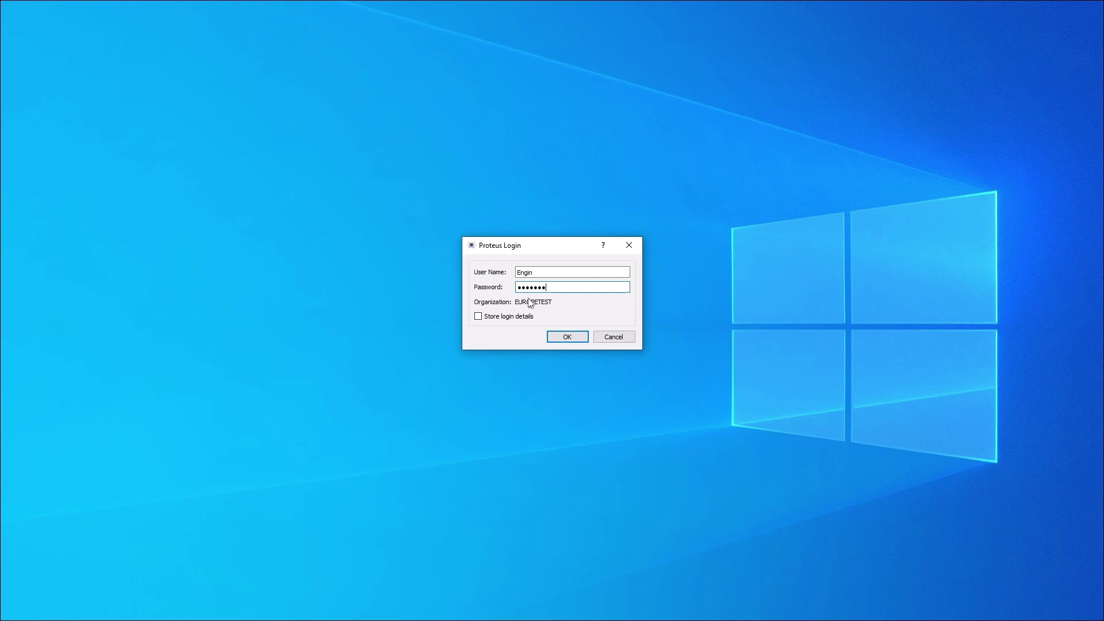
pyautogui.press('Return')
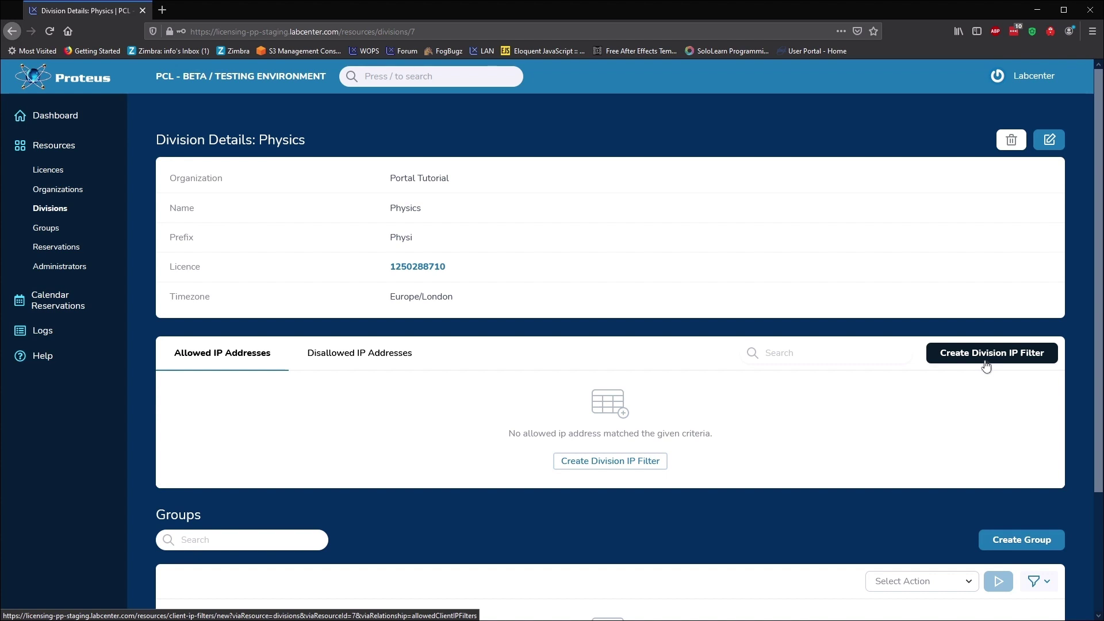
# Show the Groups list under Resources, which has no groups yet.
pyautogui.click(44, 233)
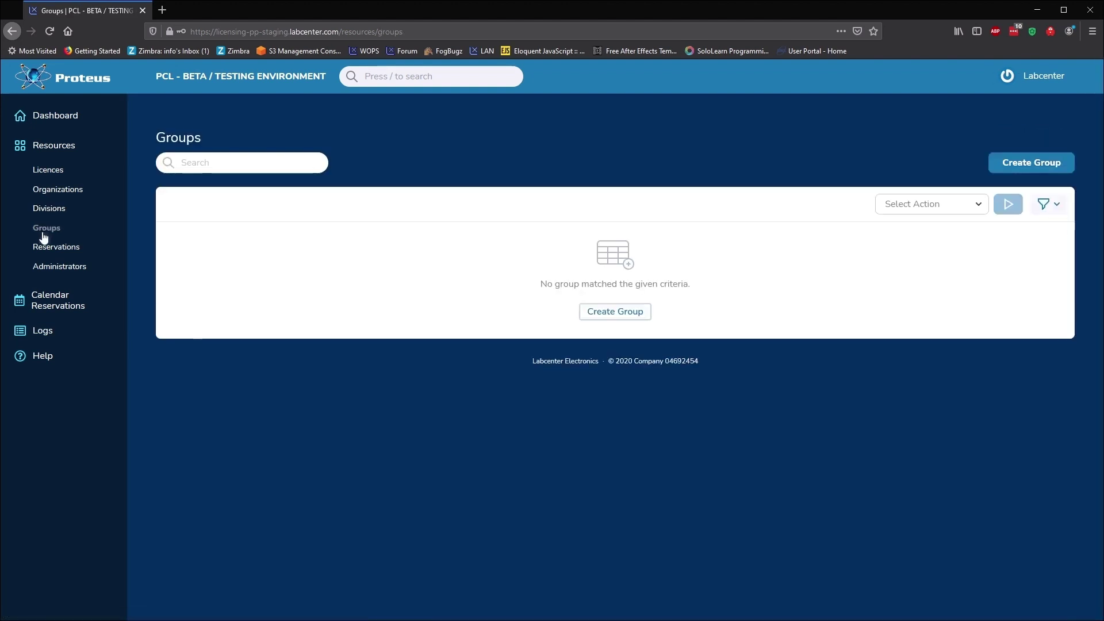
# Create Engineering group EngClass1 with a password and light green calendar colour #79D279.
pyautogui.click(586, 312)
pyautogui.click(564, 177)
pyautogui.click(564, 210)
pyautogui.click(567, 231)
pyautogui.write('EngClass1')
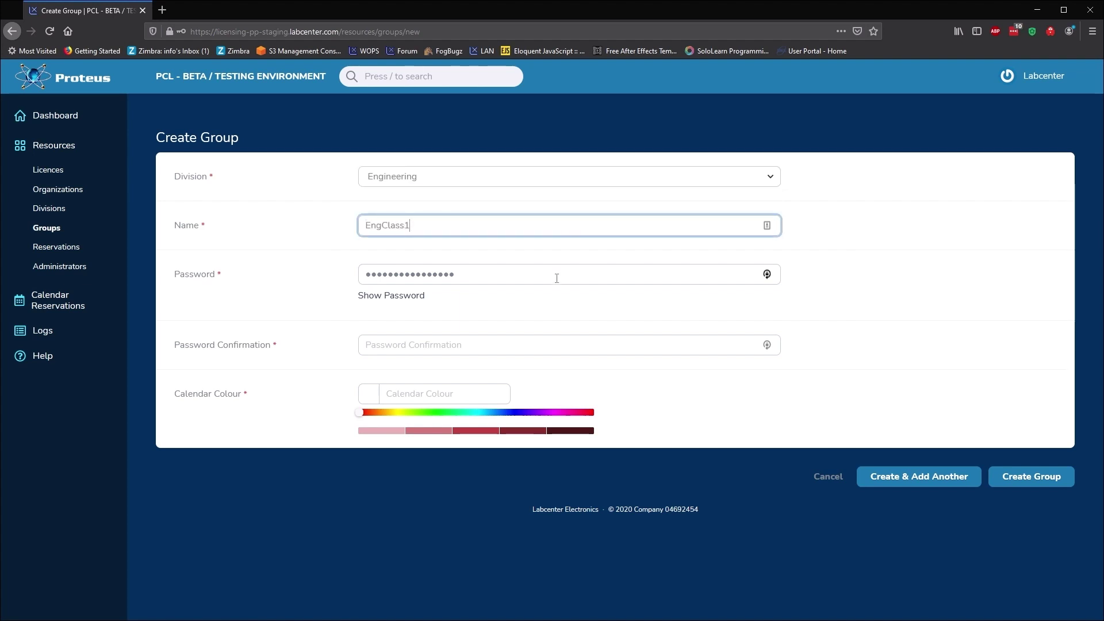
pyautogui.moveTo(557, 275); pyautogui.dragTo(347, 282)
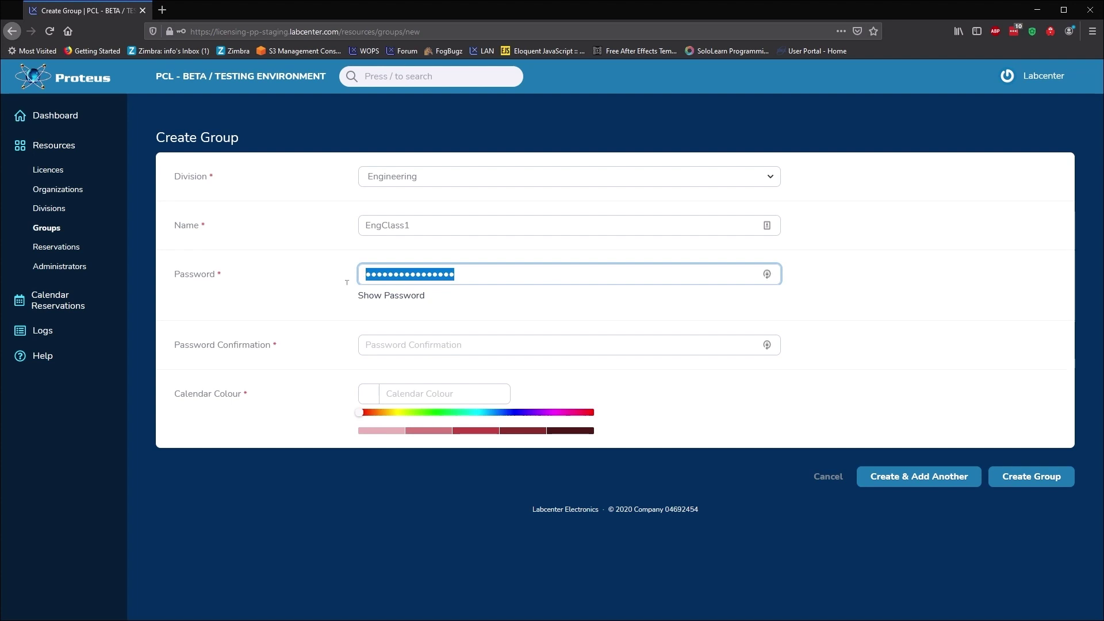
pyautogui.write('password')
pyautogui.click(383, 339)
pyautogui.write('password1')
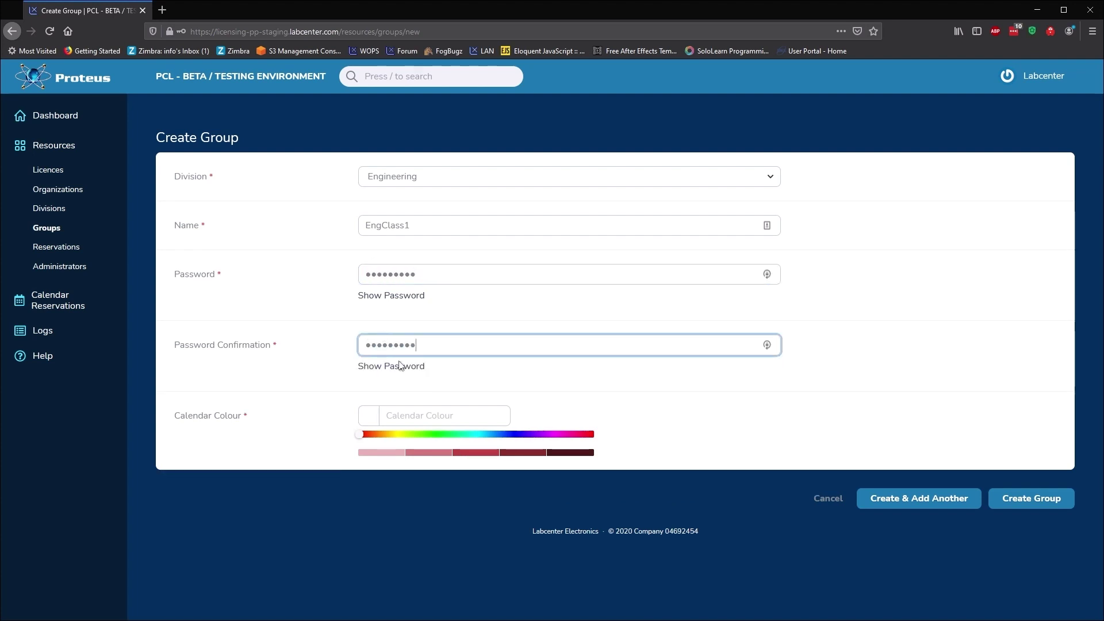
pyautogui.moveTo(429, 437); pyautogui.dragTo(438, 440)
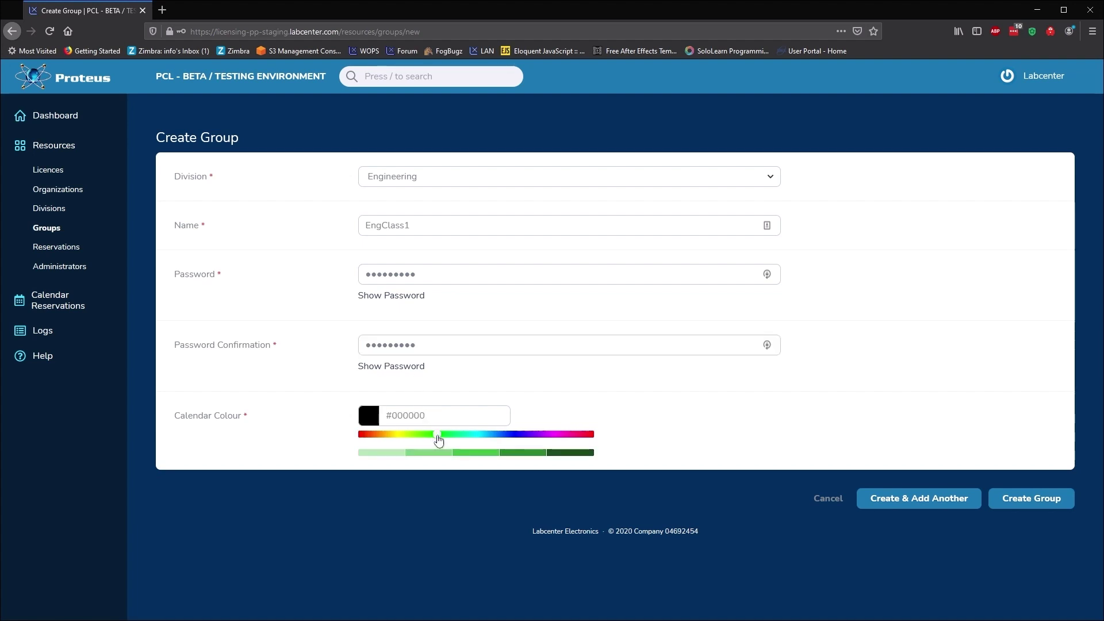
pyautogui.click(434, 453)
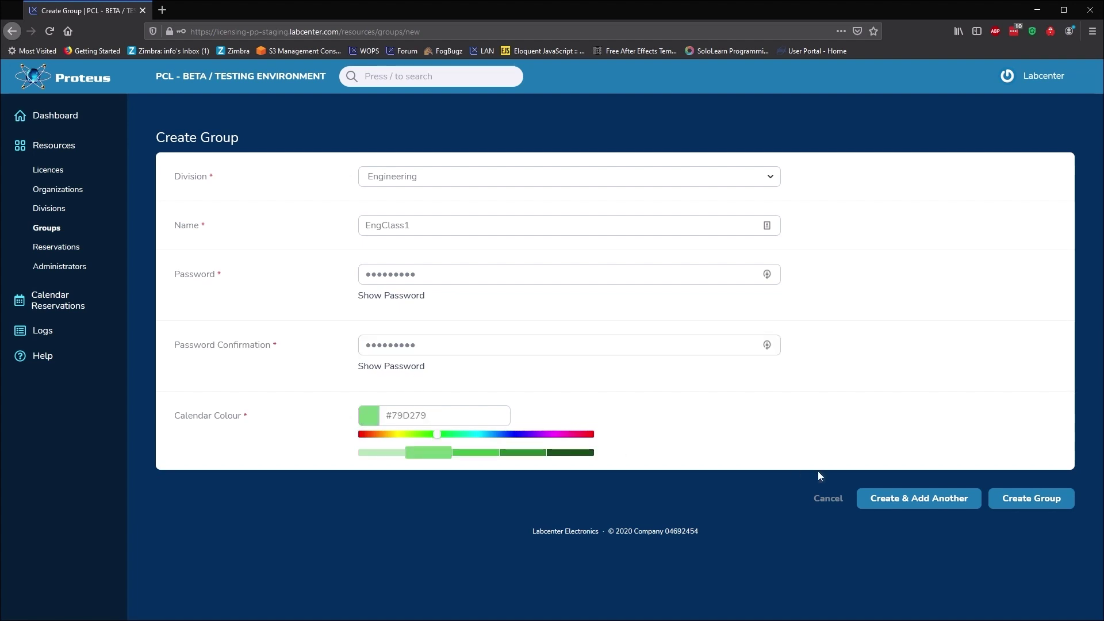
pyautogui.click(891, 502)
# Start another Engineering group, entering the name enginstruc.
pyautogui.click(491, 177)
pyautogui.click(466, 217)
pyautogui.click(458, 222)
pyautogui.write('enginstructor')
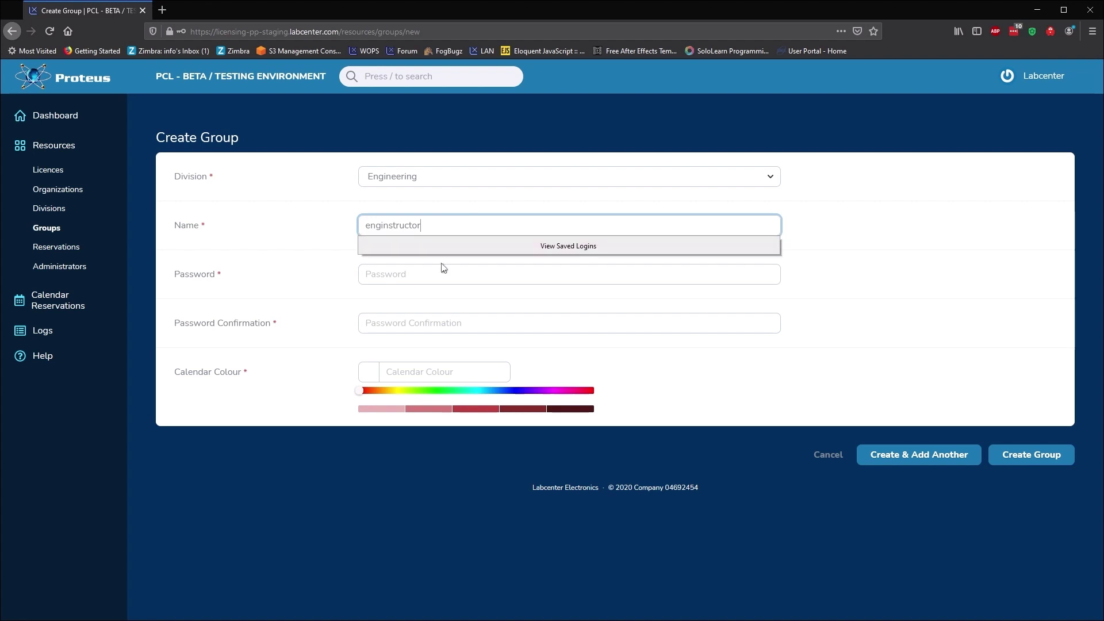
# Finish group enginstructor with a confirmed password and a dark green calendar colour.
pyautogui.click(441, 272)
pyautogui.write('*******')
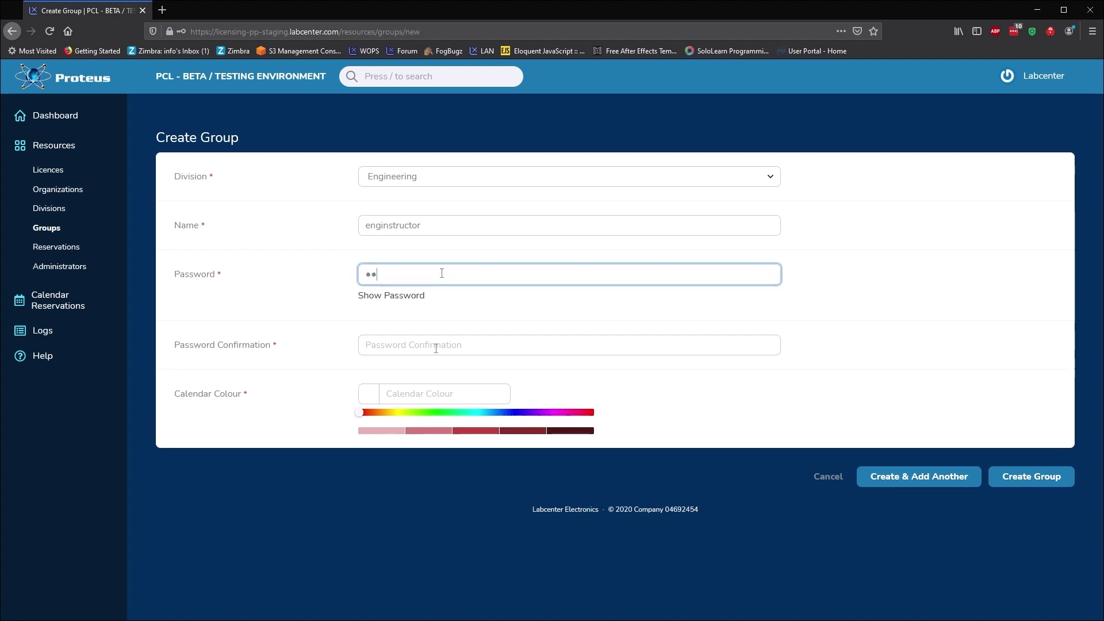
pyautogui.write('*****')
pyautogui.click(435, 347)
pyautogui.write('*************')
pyautogui.click(438, 434)
pyautogui.click(550, 454)
pyautogui.click(934, 499)
# Create Physics group PhyClass1 with a confirmed password and blue calendar colour #4046BF.
pyautogui.click(522, 182)
pyautogui.click(490, 225)
pyautogui.click(486, 227)
pyautogui.write('PhyCla')
pyautogui.click(458, 275)
pyautogui.write('PhyClass1')
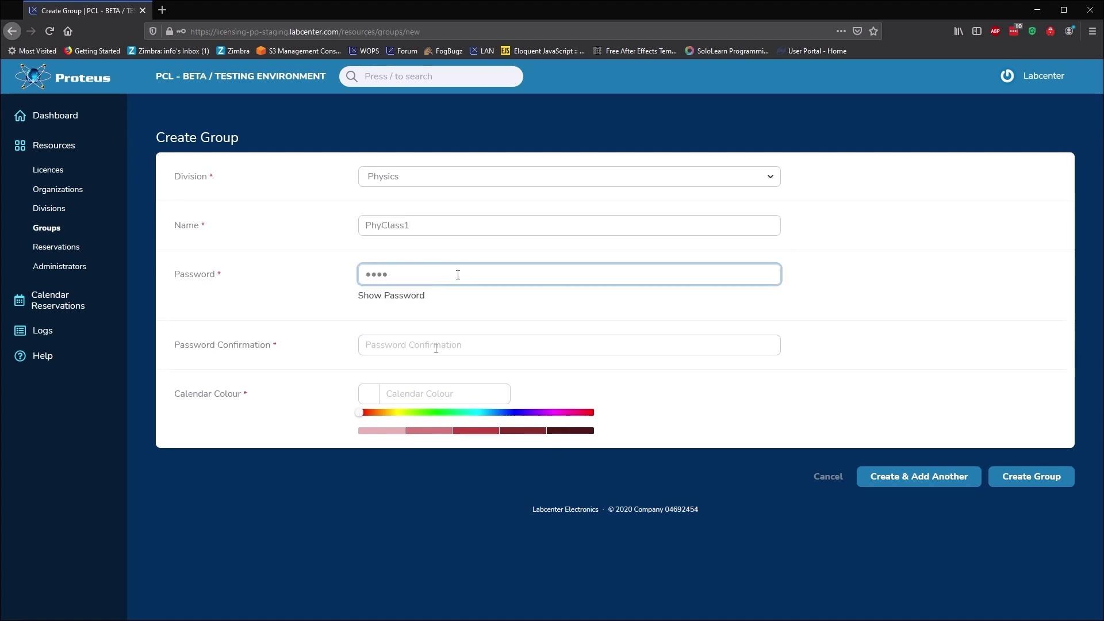
pyautogui.click(438, 345)
pyautogui.write('PhyC')
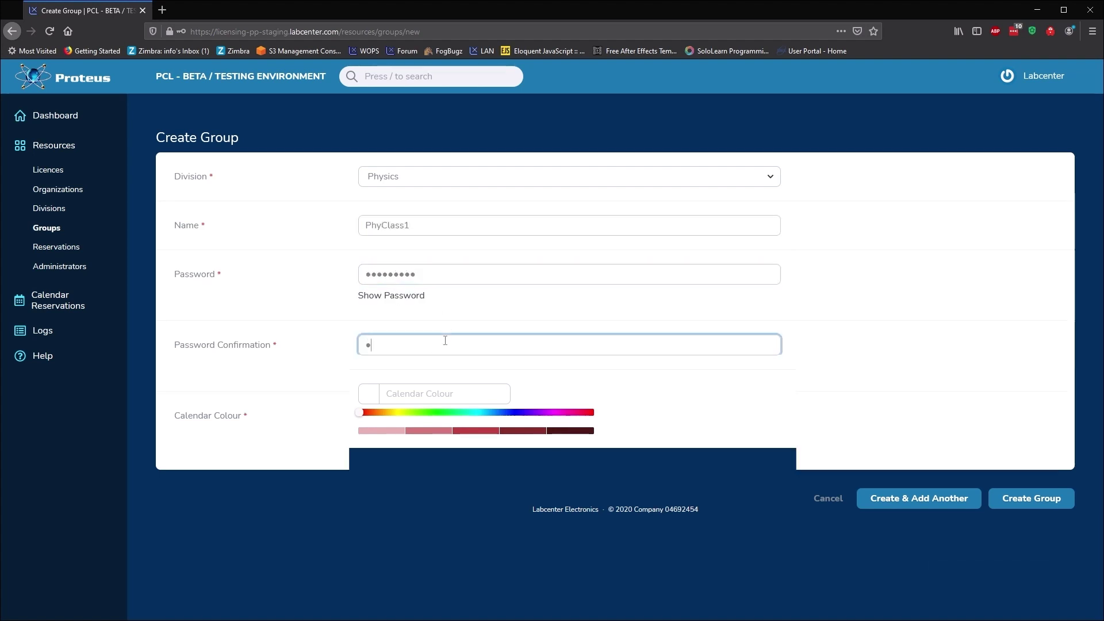
pyautogui.write('lass1')
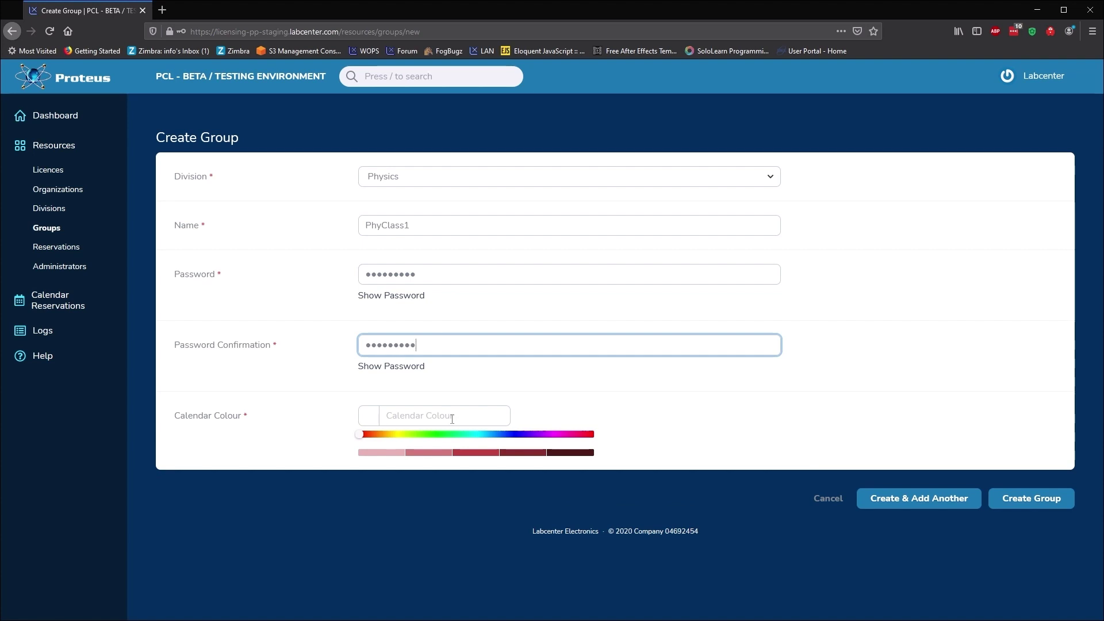
pyautogui.click(512, 434)
pyautogui.click(475, 452)
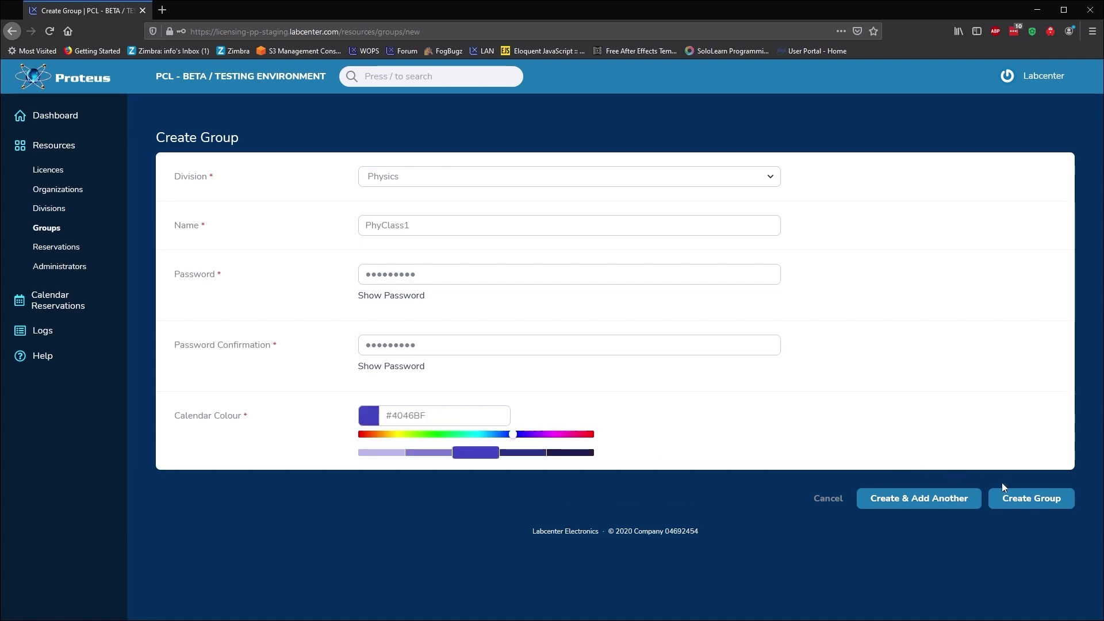
pyautogui.click(1019, 496)
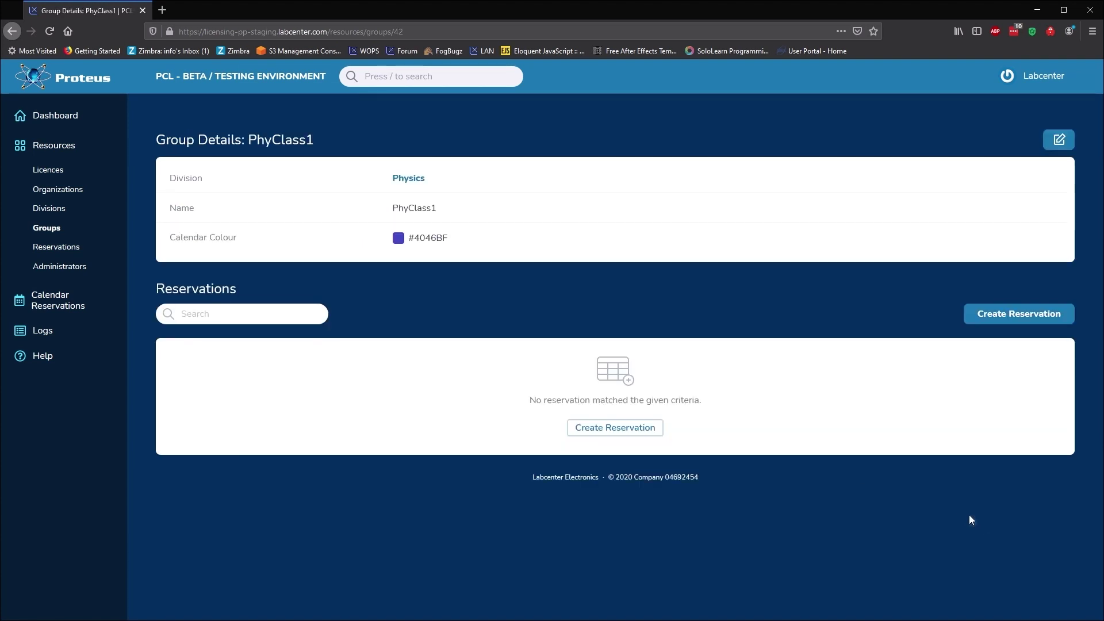
# Return to the Groups list, start a Group CSV Import, and cancel it without uploading.
pyautogui.click(53, 232)
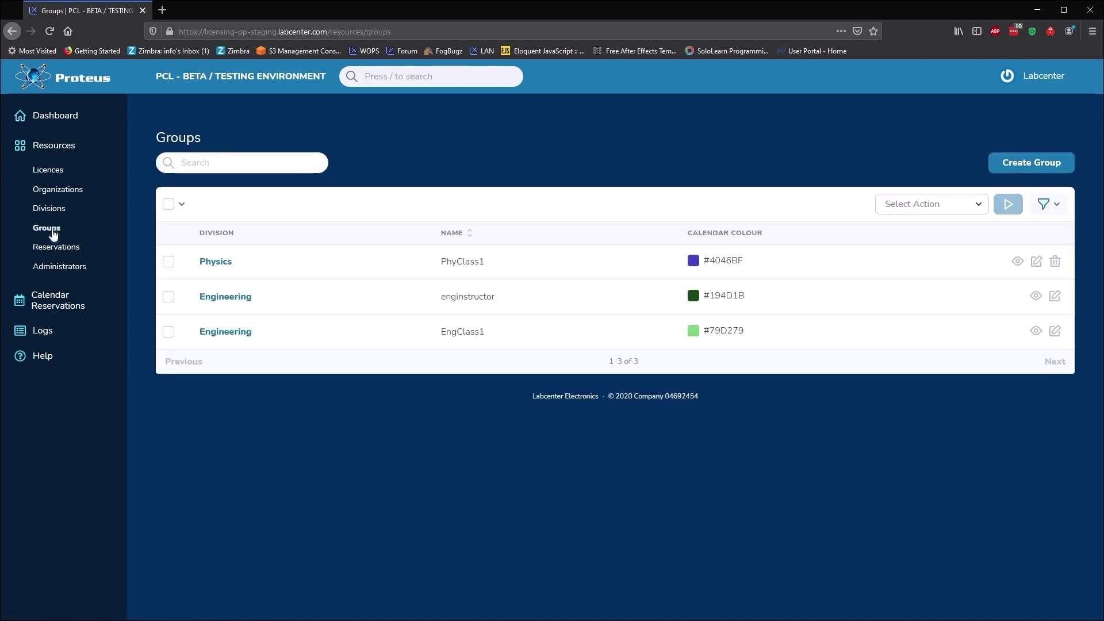
pyautogui.click(983, 205)
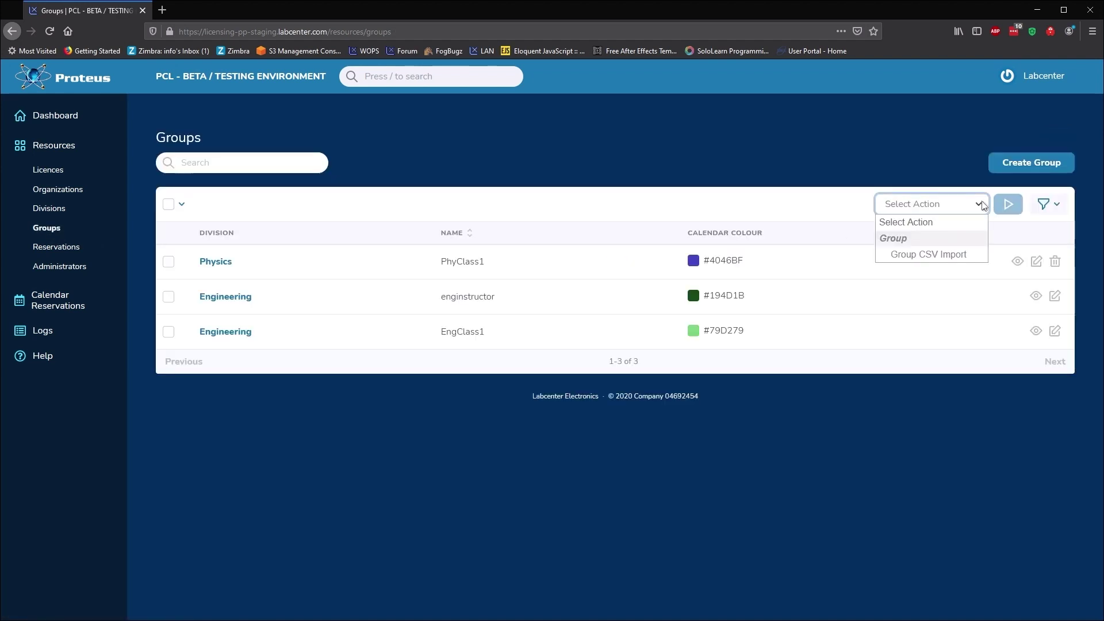
pyautogui.click(927, 256)
pyautogui.click(1009, 206)
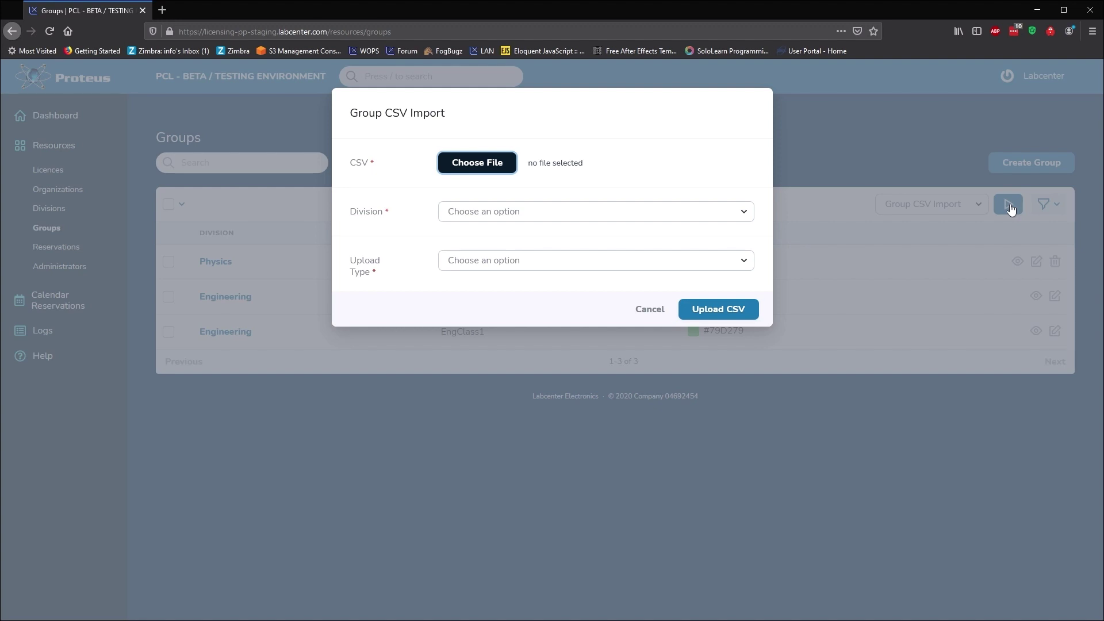
pyautogui.click(651, 311)
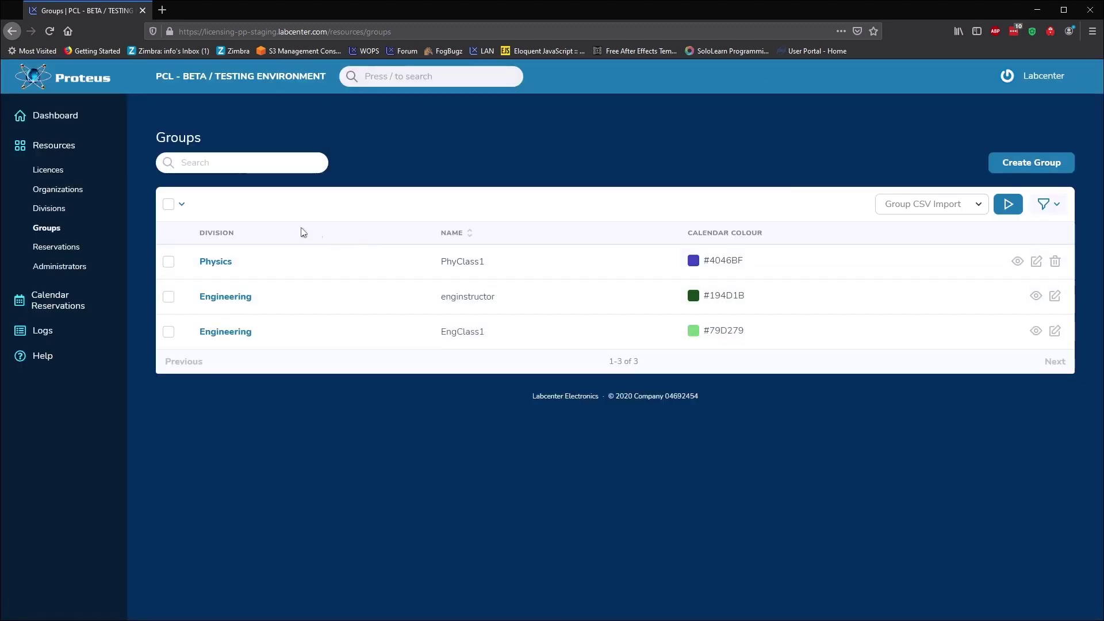
# Start a new reservation named EngClass for group EngClass1 with 50 seats.
pyautogui.click(56, 247)
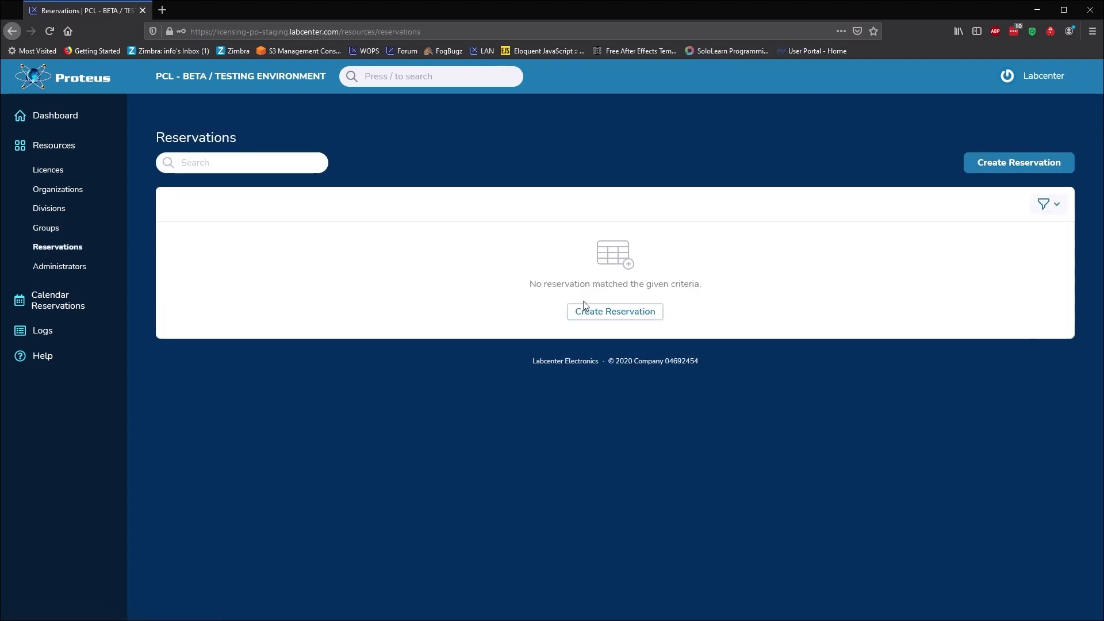
pyautogui.click(615, 314)
pyautogui.click(522, 179)
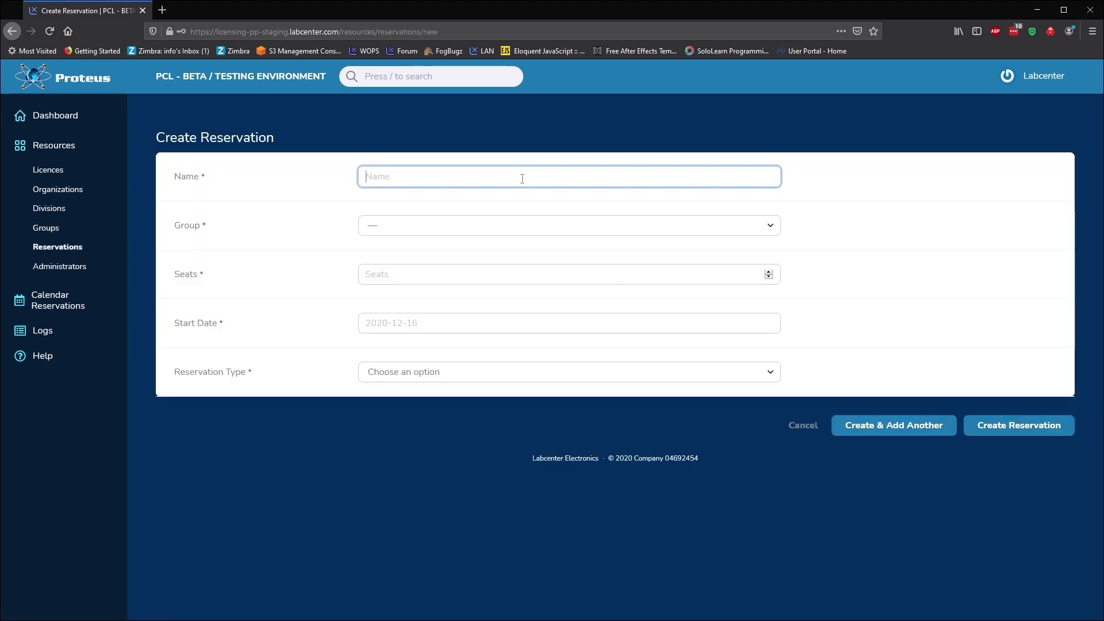
pyautogui.write('EngClass')
pyautogui.click(515, 225)
pyautogui.click(504, 255)
pyautogui.click(492, 272)
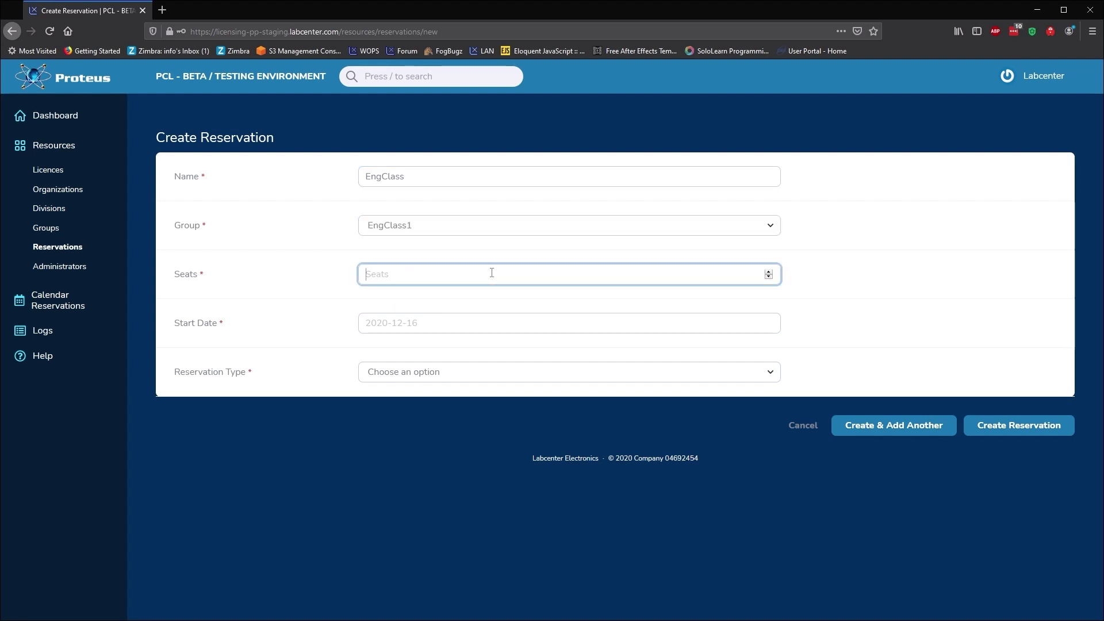
pyautogui.write('50')
# Set it to start 17 December 2020, repeating Monday to Friday from 12:00 to 14:00.
pyautogui.click(481, 325)
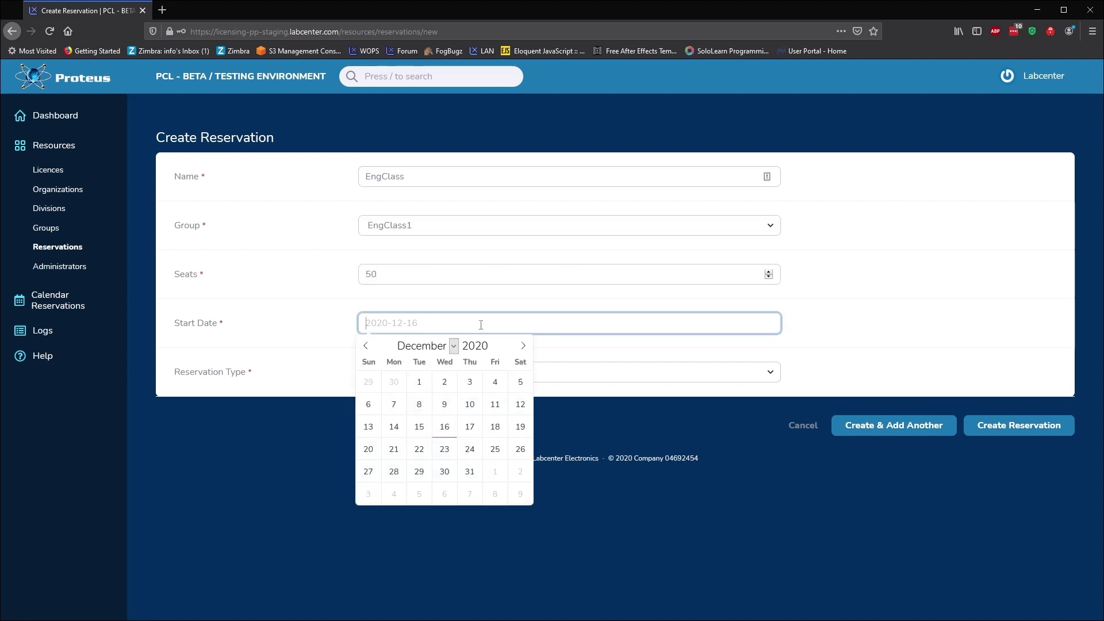
pyautogui.click(470, 426)
pyautogui.click(481, 379)
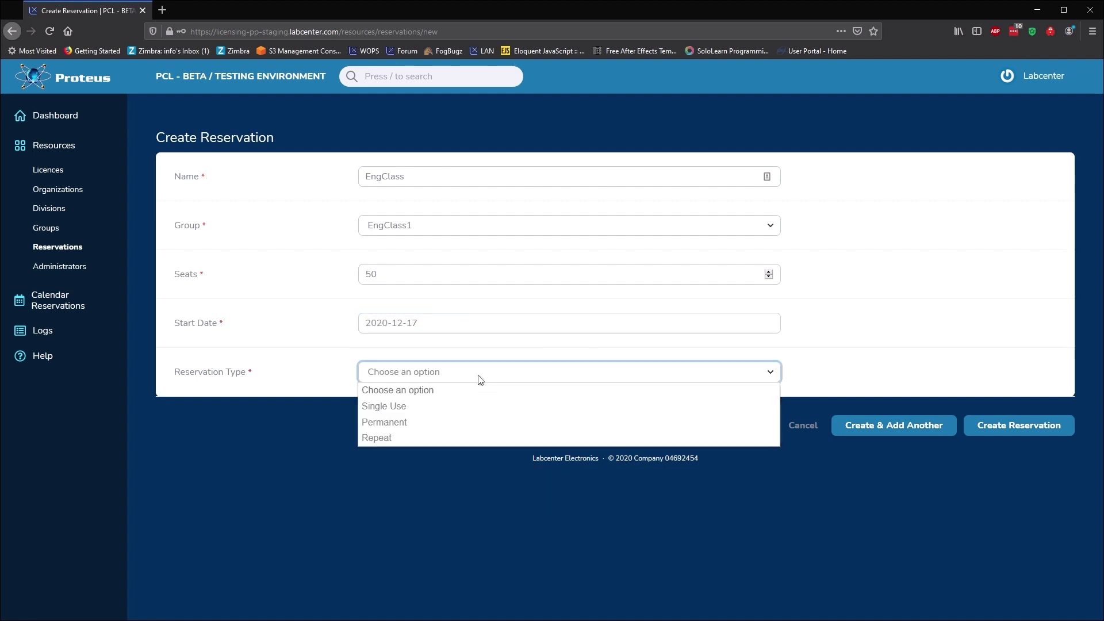
pyautogui.click(461, 438)
pyautogui.click(465, 421)
pyautogui.click(448, 469)
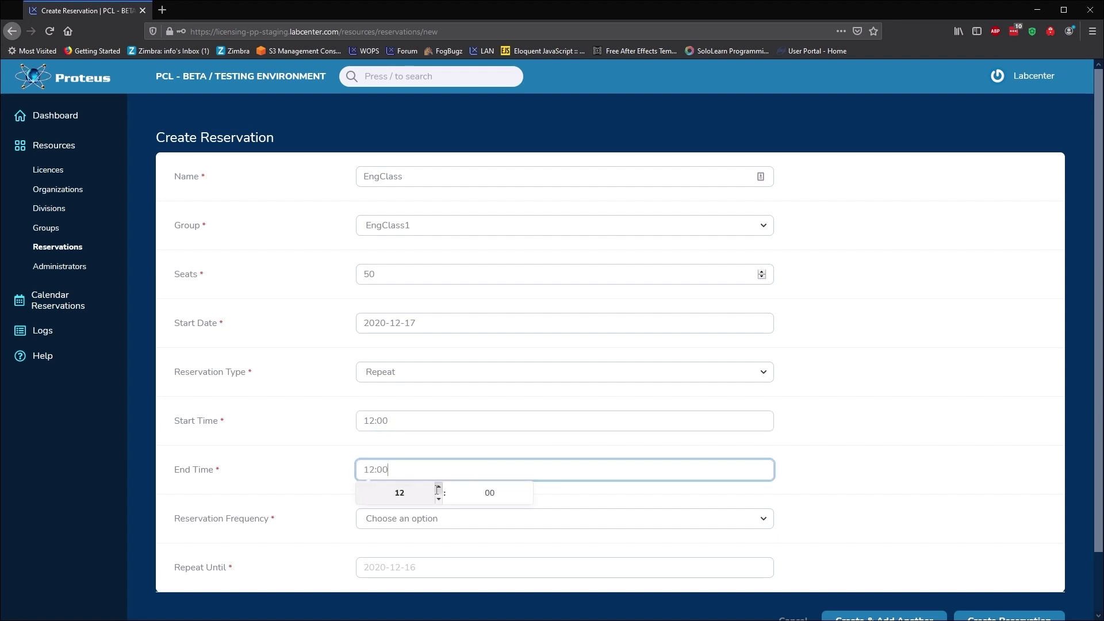
pyautogui.click(439, 488)
pyautogui.click(440, 488)
pyautogui.click(435, 518)
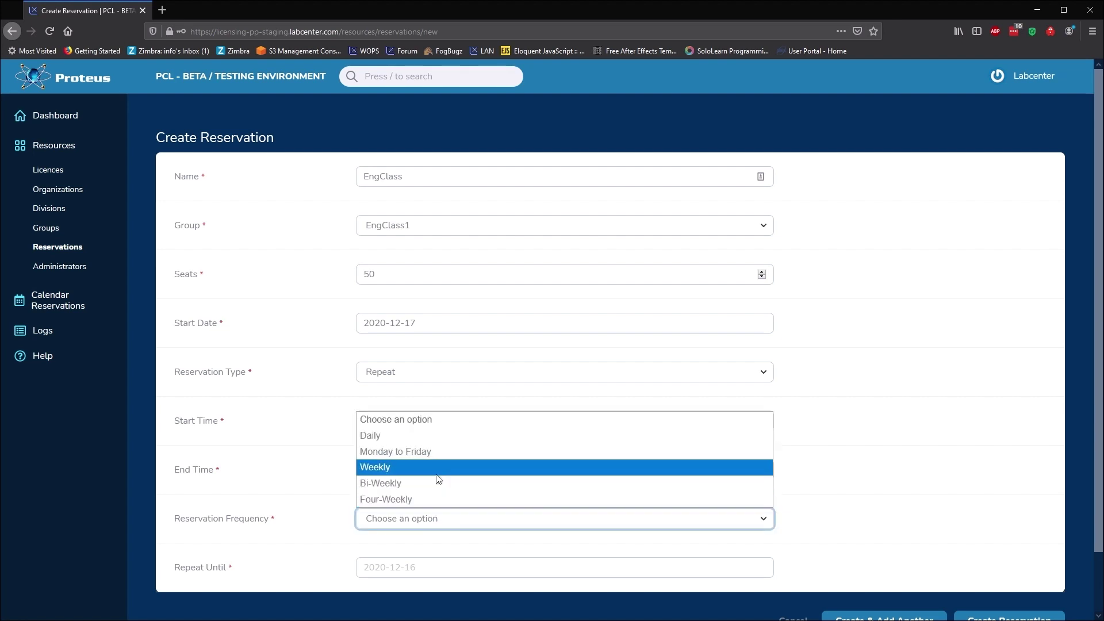
pyautogui.click(439, 452)
# Set the repeat-until date to 26 February 2021.
pyautogui.click(416, 567)
pyautogui.click(523, 397)
pyautogui.click(523, 397)
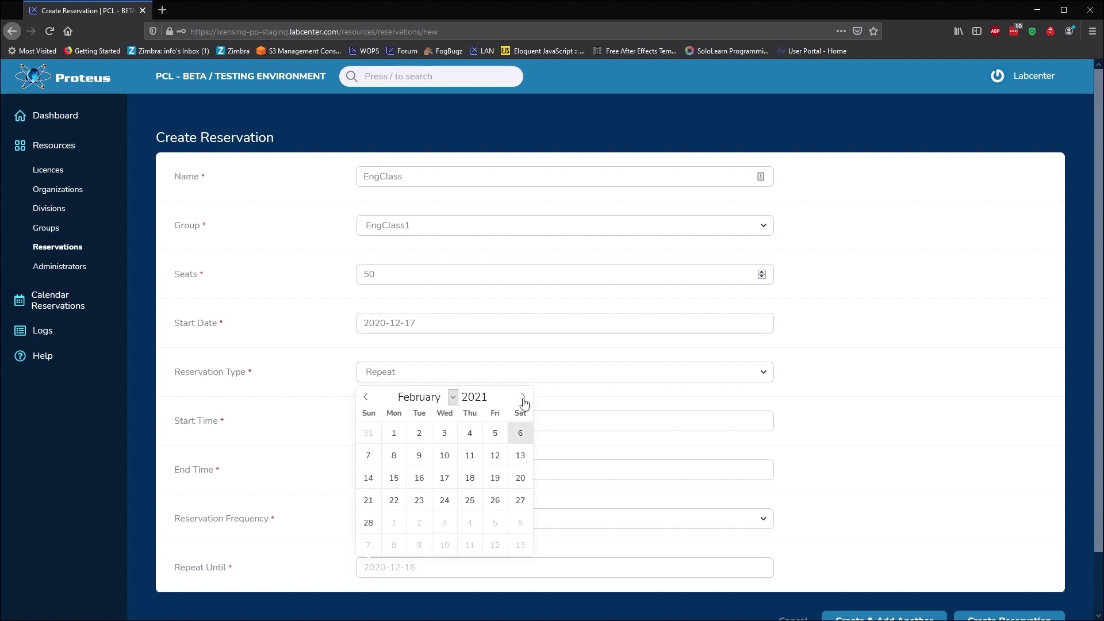
pyautogui.click(495, 500)
pyautogui.scroll(-1, 495, 507)
pyautogui.scroll(-1, 495, 507)
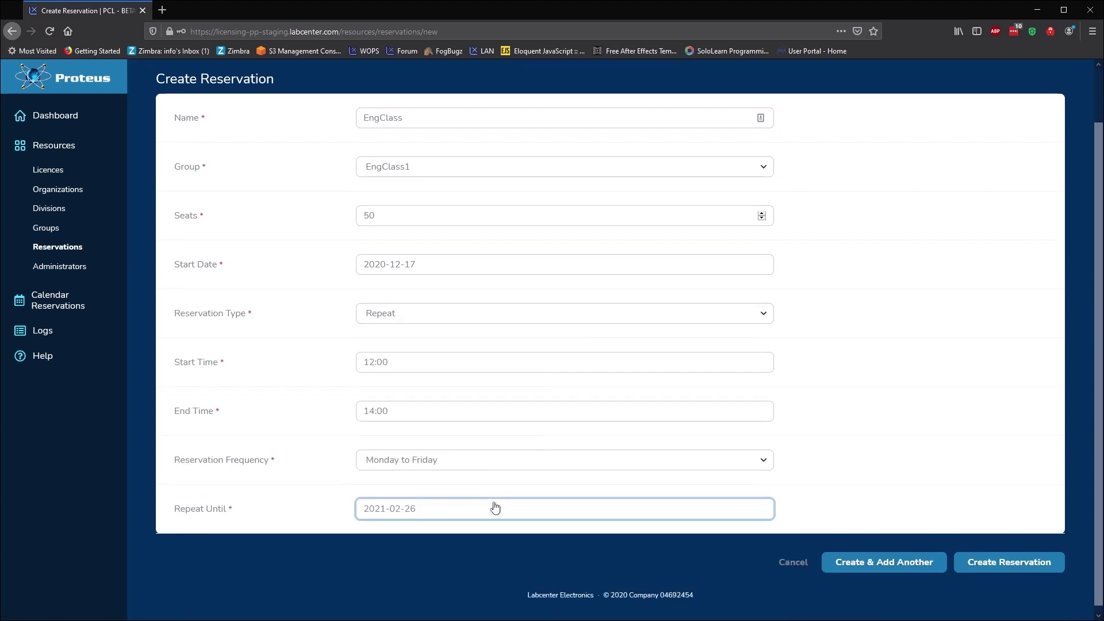
pyautogui.click(1003, 562)
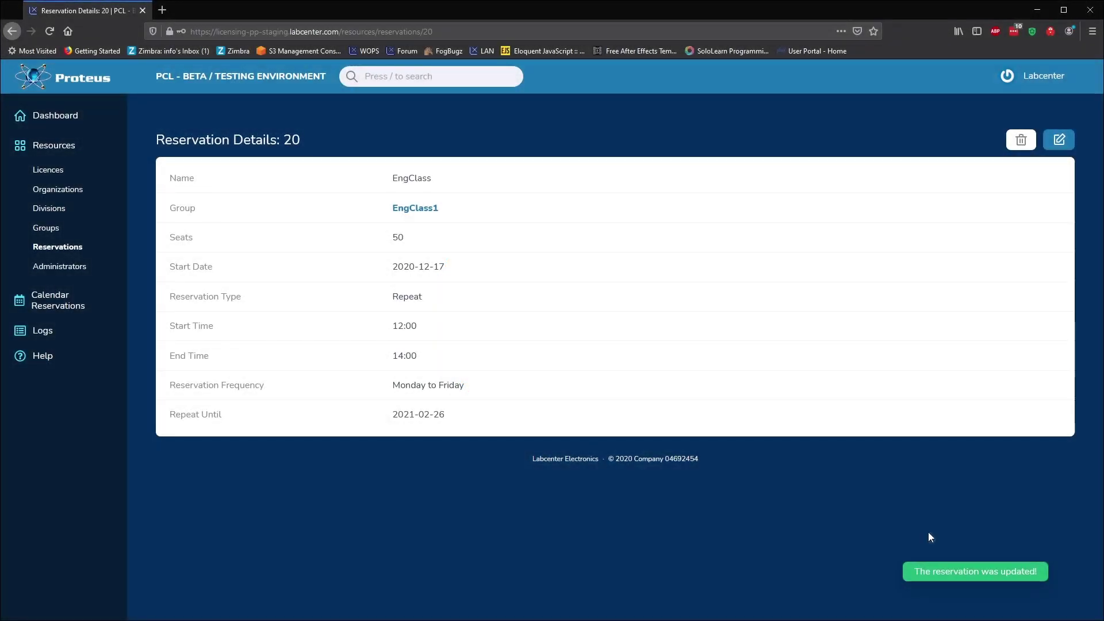
# From the calendar, create a permanent December 16 reservation for the enginstructor group.
pyautogui.click(51, 307)
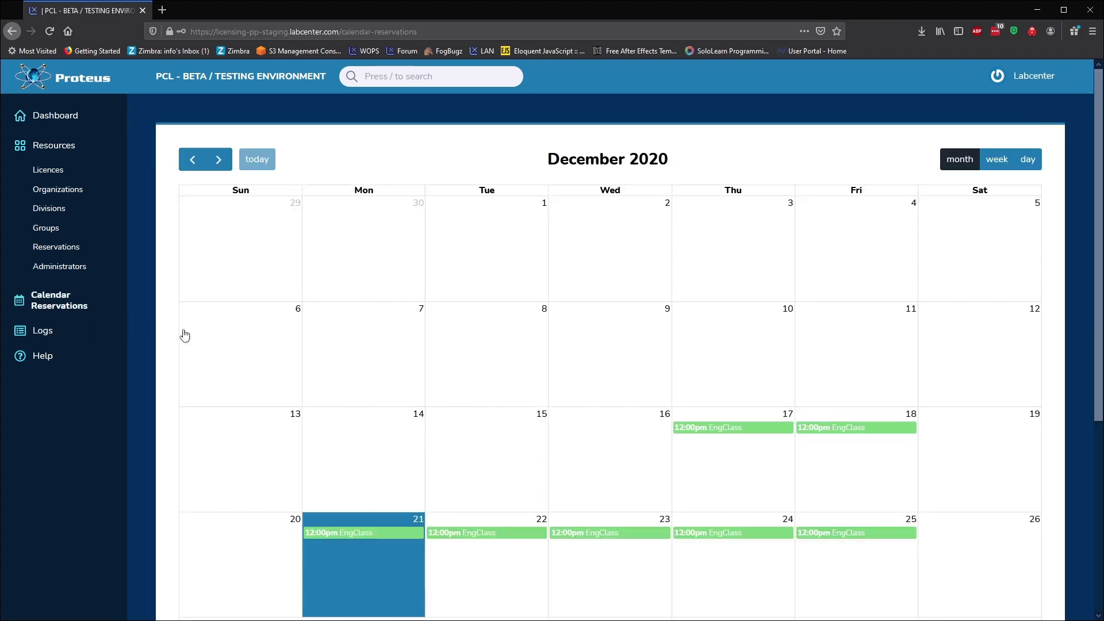
pyautogui.click(575, 436)
pyautogui.click(540, 289)
pyautogui.click(518, 320)
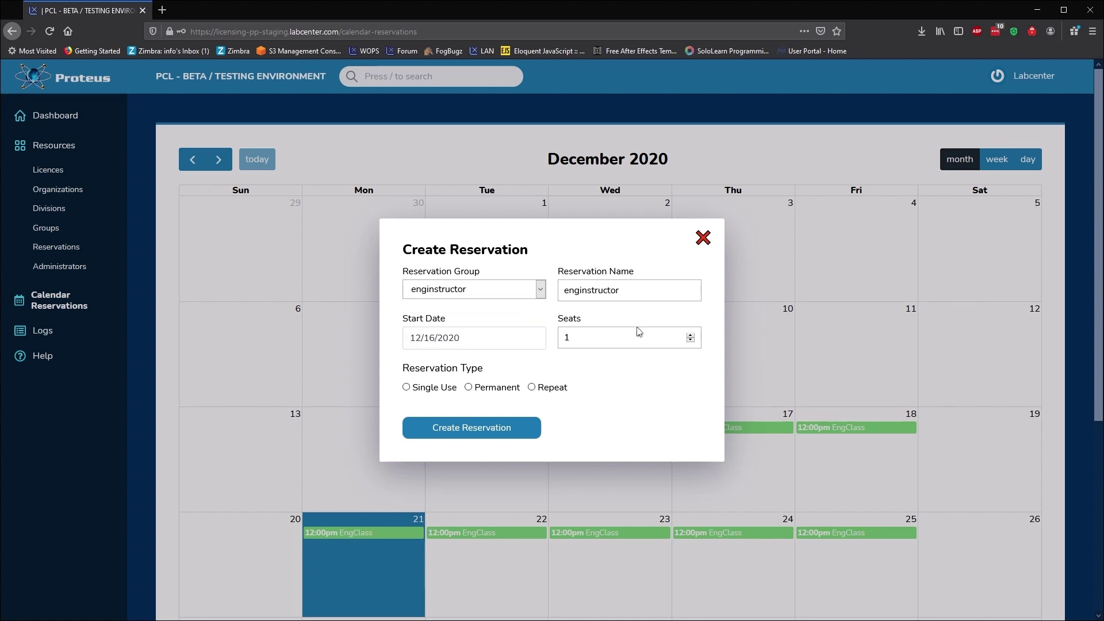
pyautogui.click(484, 390)
pyautogui.click(498, 432)
# Start another calendar reservation for group PhyClass1, named PhyClass.
pyautogui.click(496, 433)
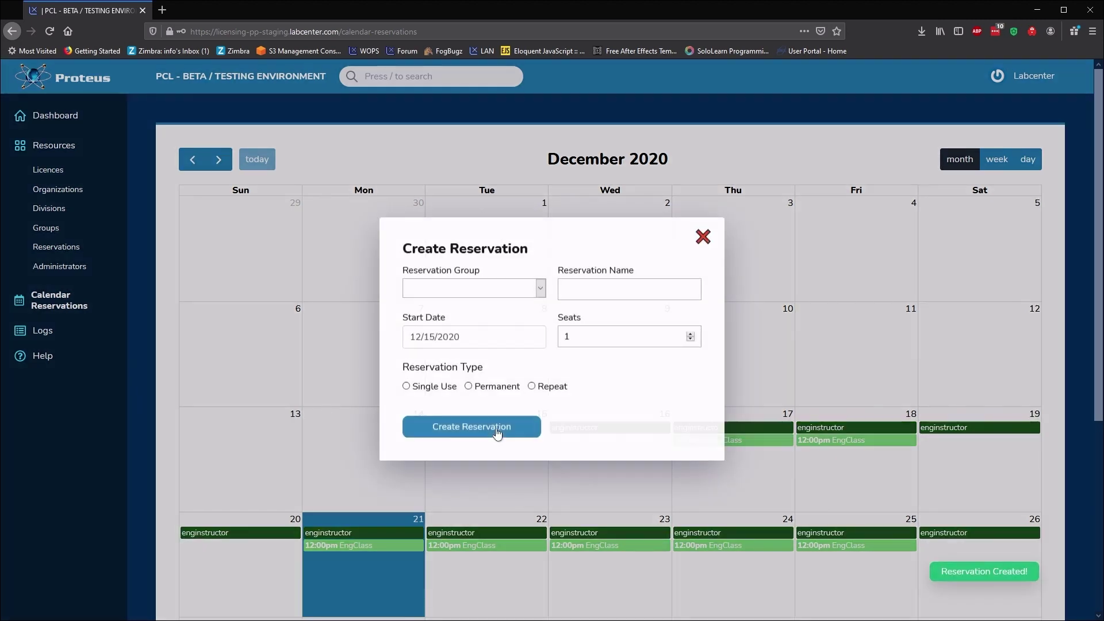
pyautogui.click(539, 289)
pyautogui.click(515, 339)
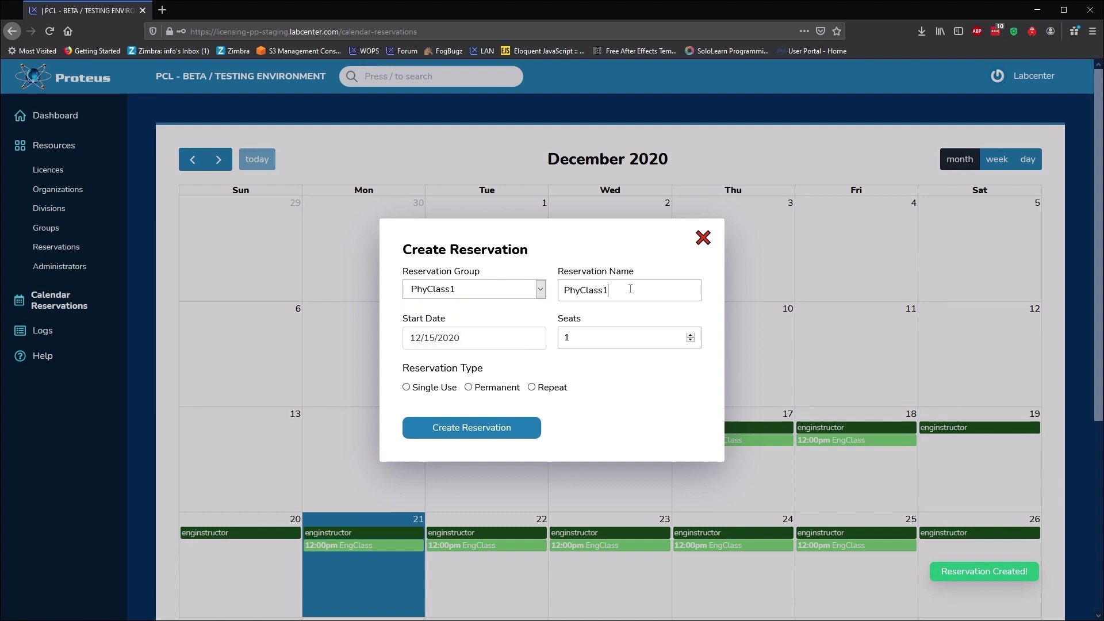
pyautogui.press('BackSpace')
pyautogui.click(607, 309)
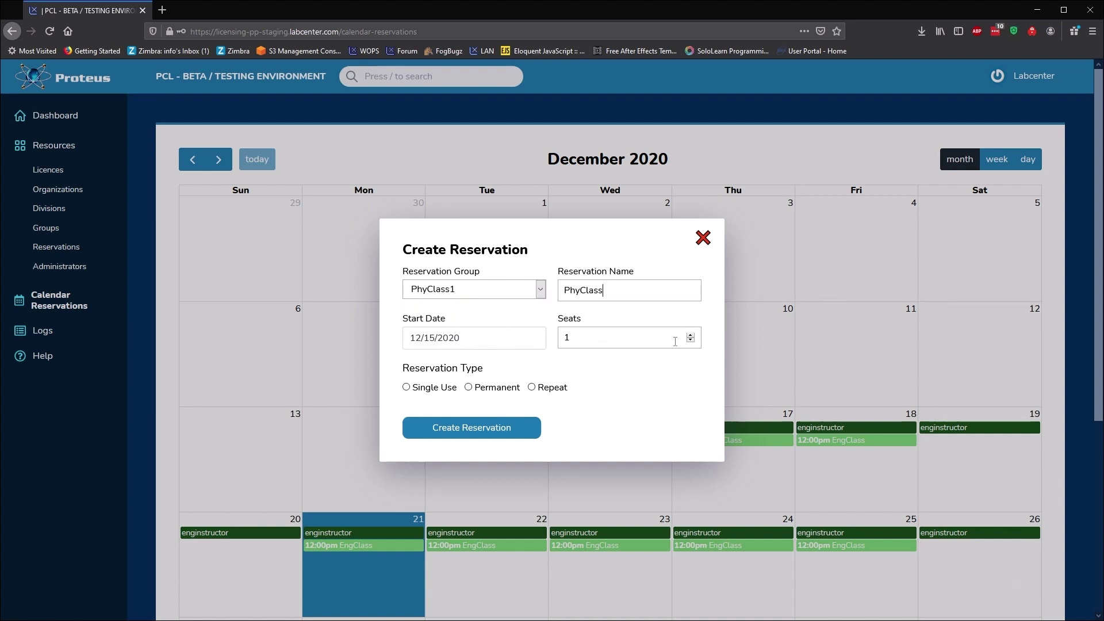
# Make the PhyClass reservation repeat weekly until 23 February 2021 and create it.
pyautogui.click(530, 388)
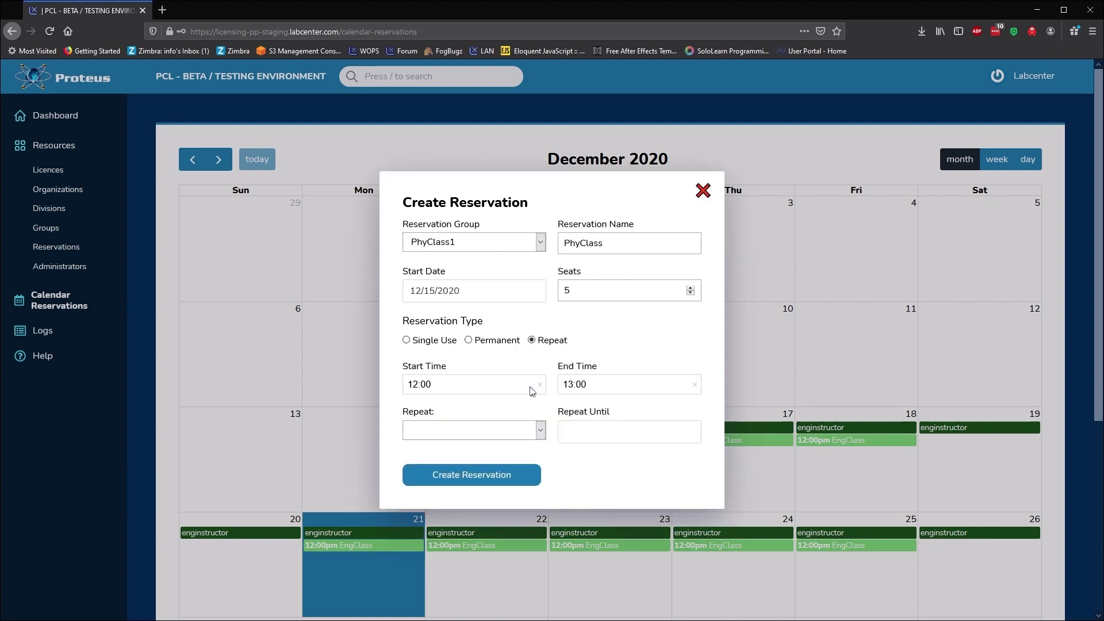
pyautogui.click(541, 430)
pyautogui.click(454, 480)
pyautogui.click(597, 429)
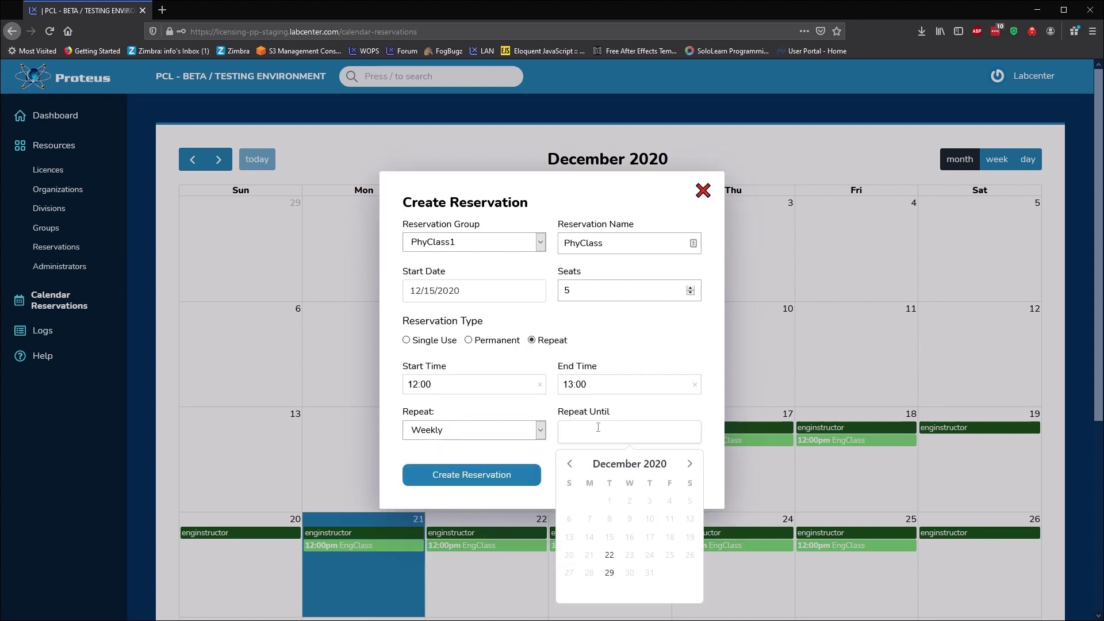
pyautogui.click(689, 463)
pyautogui.click(689, 463)
pyautogui.click(609, 556)
pyautogui.click(499, 476)
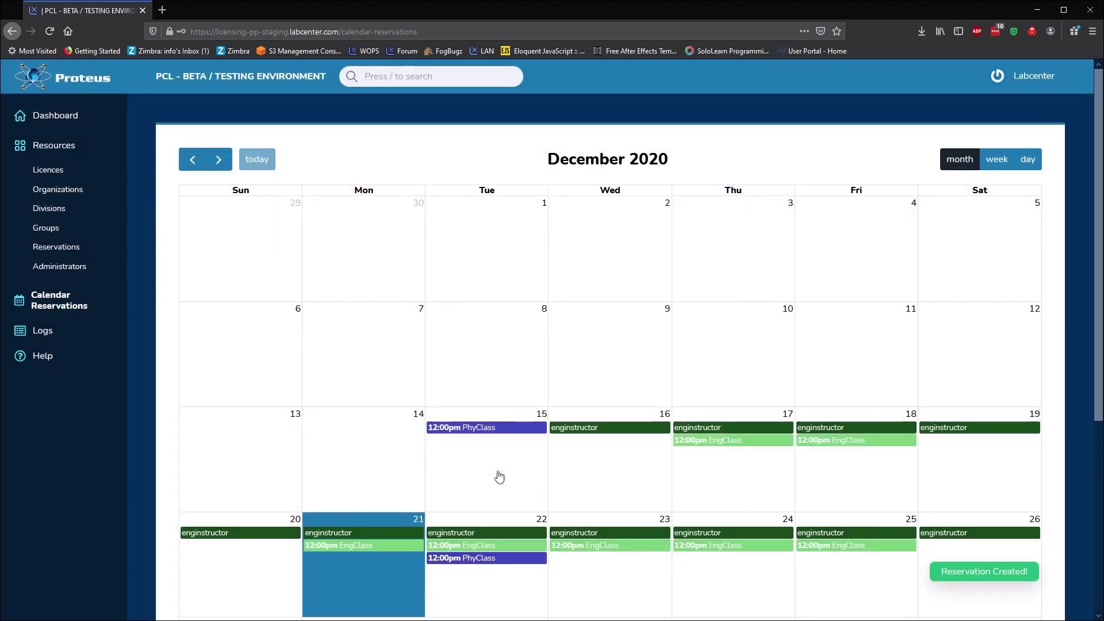
# Begin a new administrator named Eng Division and edit its login e-mail address.
pyautogui.click(62, 267)
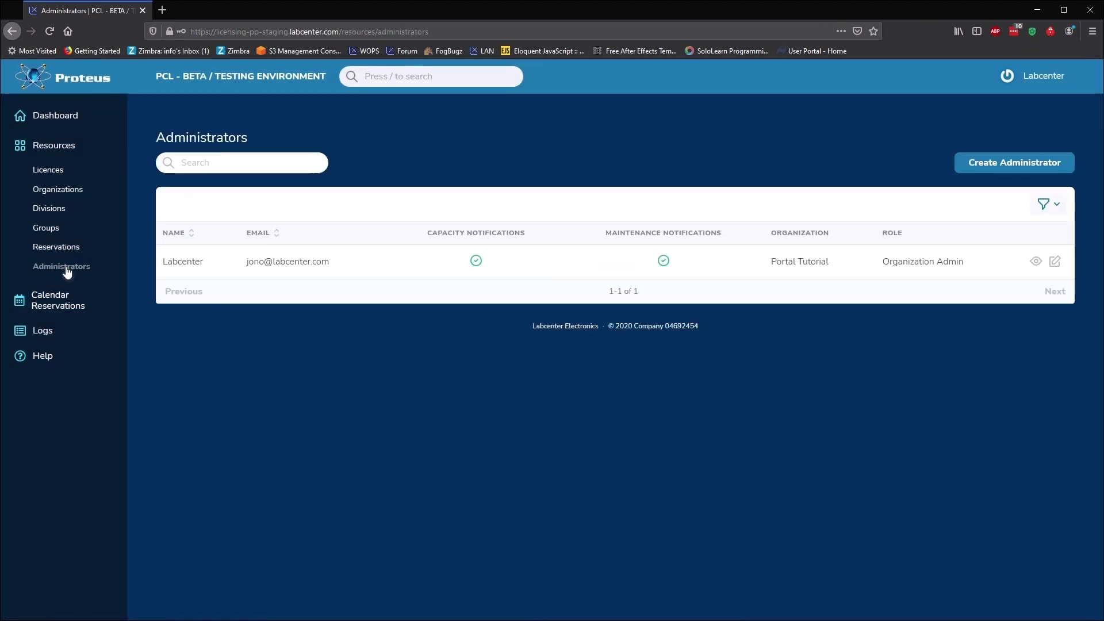
pyautogui.click(1013, 166)
pyautogui.click(642, 179)
pyautogui.write('Eng Division')
pyautogui.moveTo(391, 225); pyautogui.dragTo(349, 235)
pyautogui.press('BackSpace')
pyautogui.click(348, 234)
# Enable capacity and maintenance notifications and make it a Division Admin for Engineering.
pyautogui.click(365, 276)
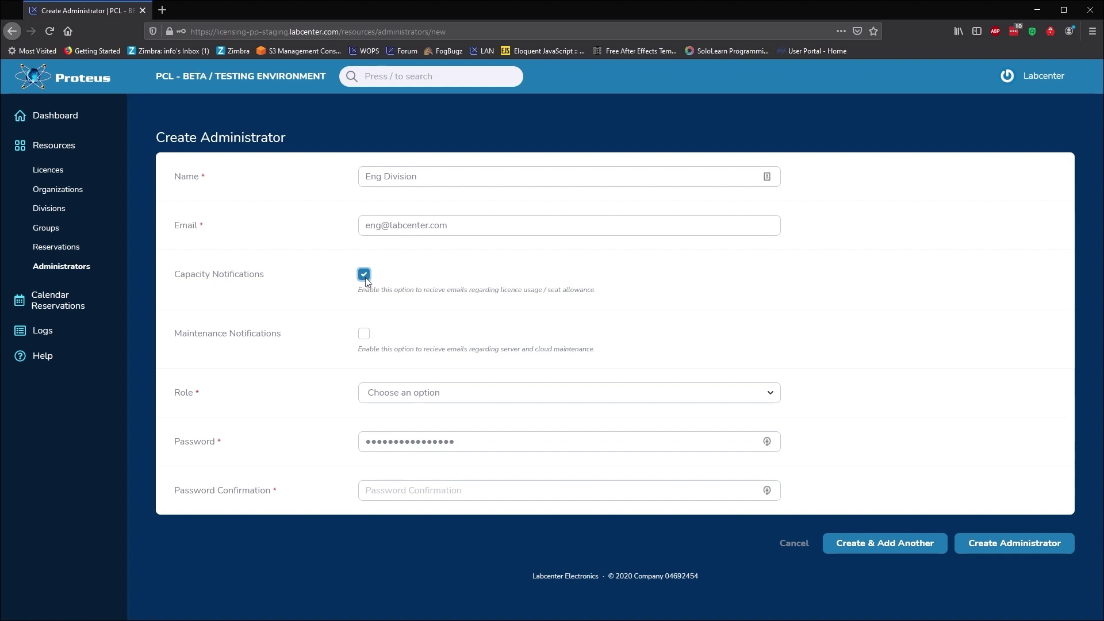
pyautogui.click(365, 335)
pyautogui.click(404, 393)
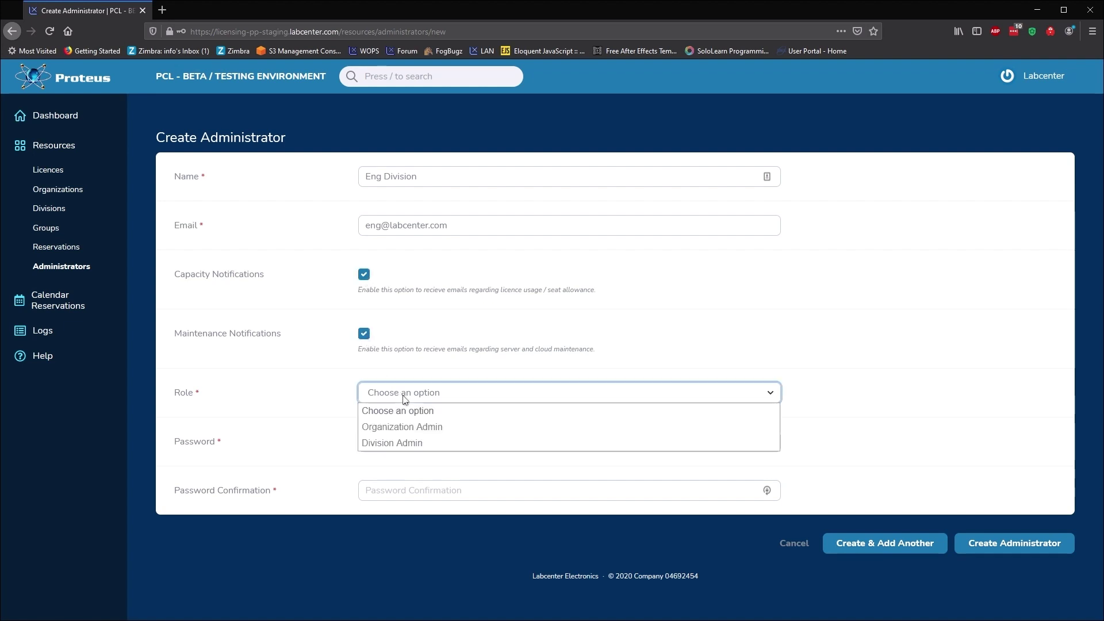
pyautogui.click(402, 444)
pyautogui.click(404, 446)
pyautogui.click(411, 472)
# Set and confirm the account password, then create the administrator.
pyautogui.doubleClick(360, 483)
pyautogui.write('•')
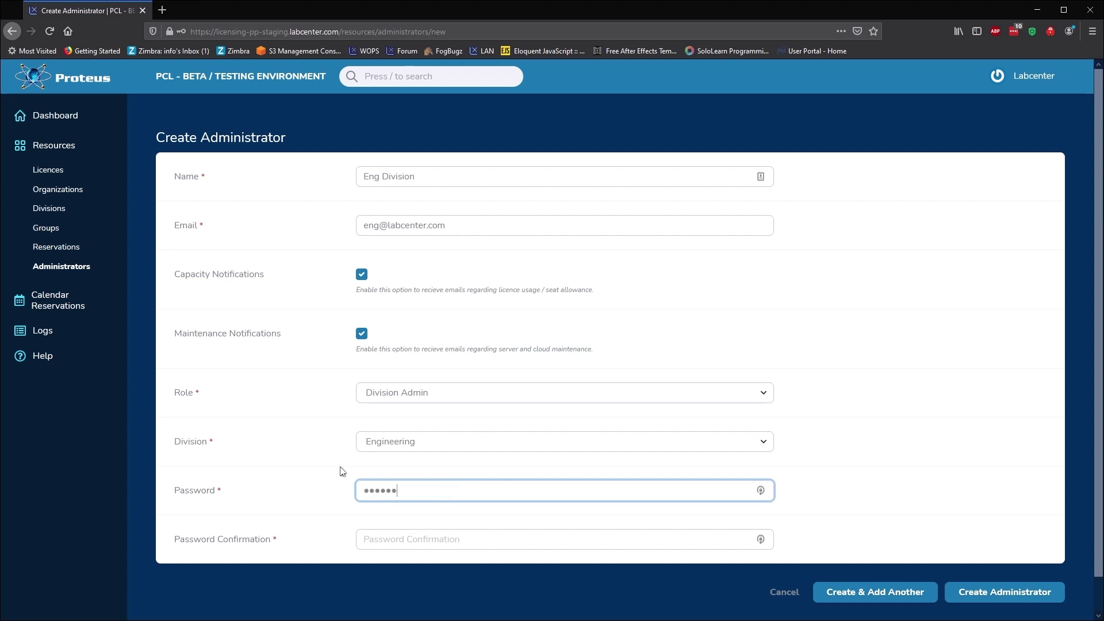
pyautogui.click(372, 541)
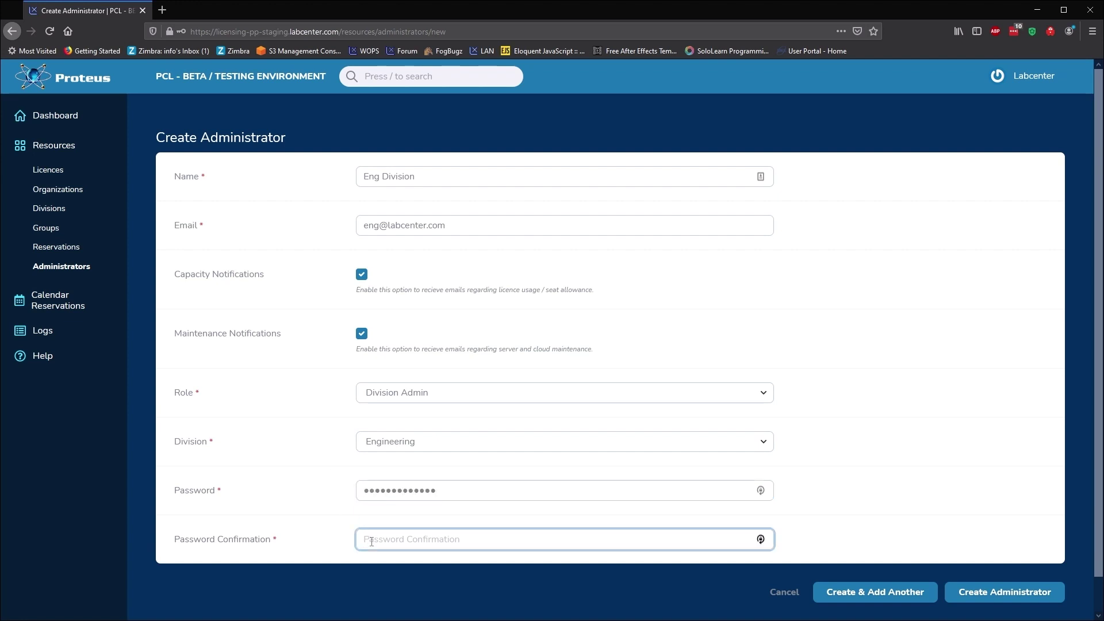
pyautogui.write('•••••')
pyautogui.click(972, 597)
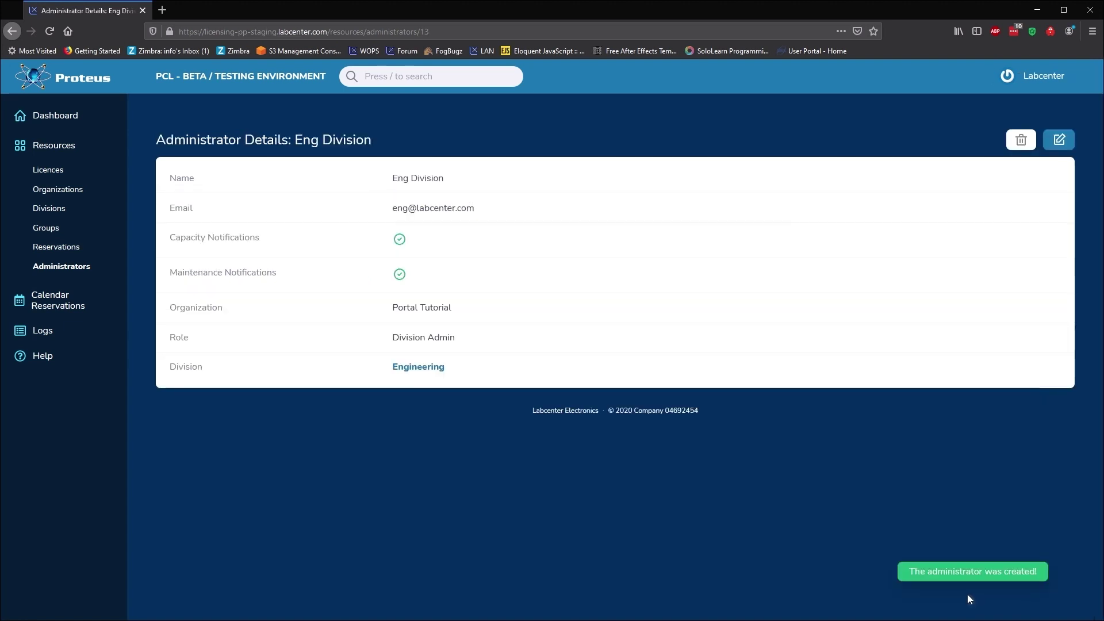
# Log out and sign back in with the Eng Division account's e-mail and password.
pyautogui.click(1029, 73)
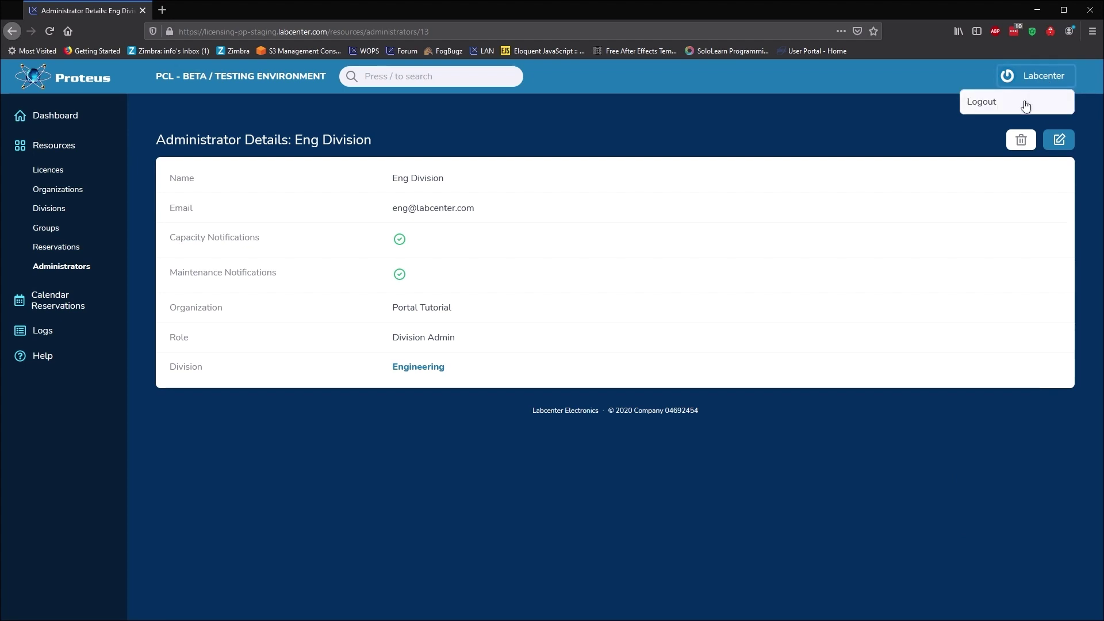
pyautogui.click(992, 104)
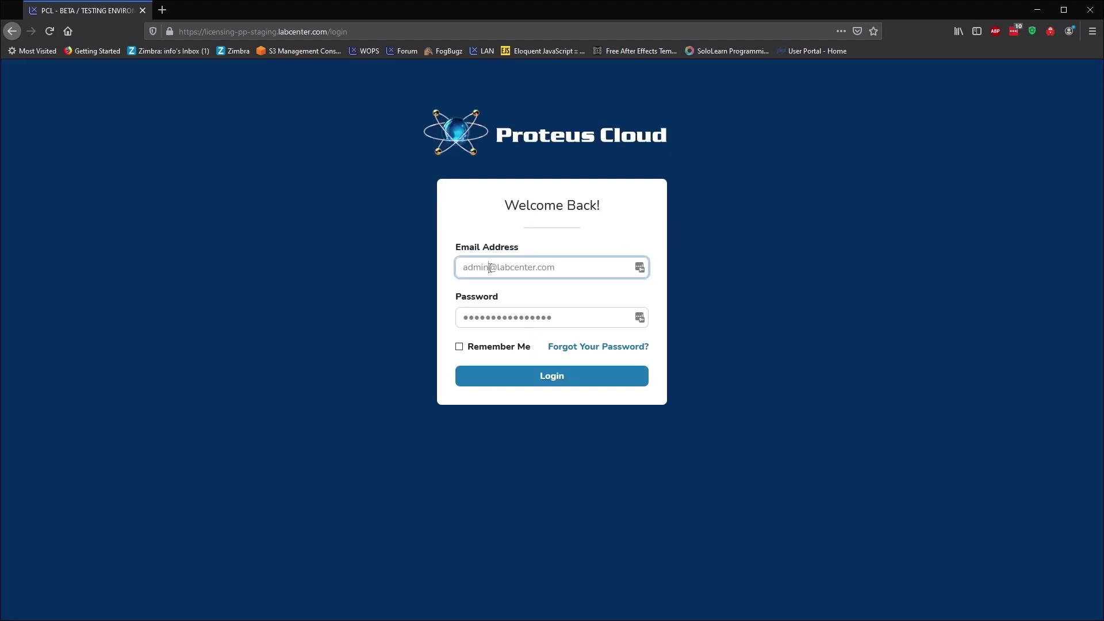
pyautogui.doubleClick(470, 268)
pyautogui.write('eng')
pyautogui.press('Tab')
pyautogui.write('********')
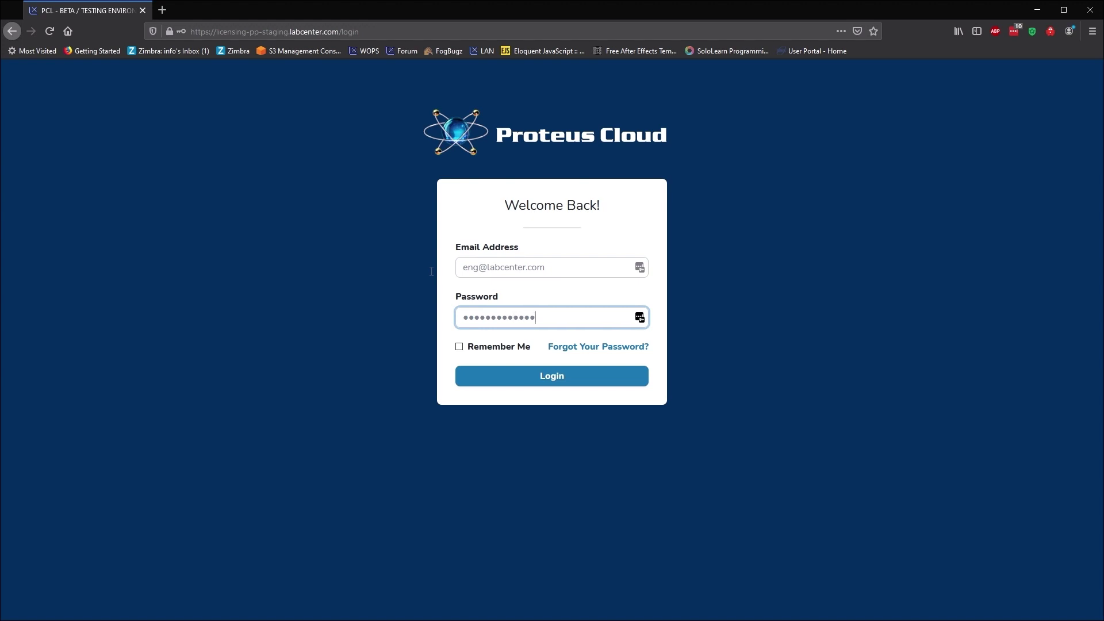
pyautogui.press('Return')
# Browse the Groups, Reservations and reservations calendar pages as Eng Division.
pyautogui.click(49, 230)
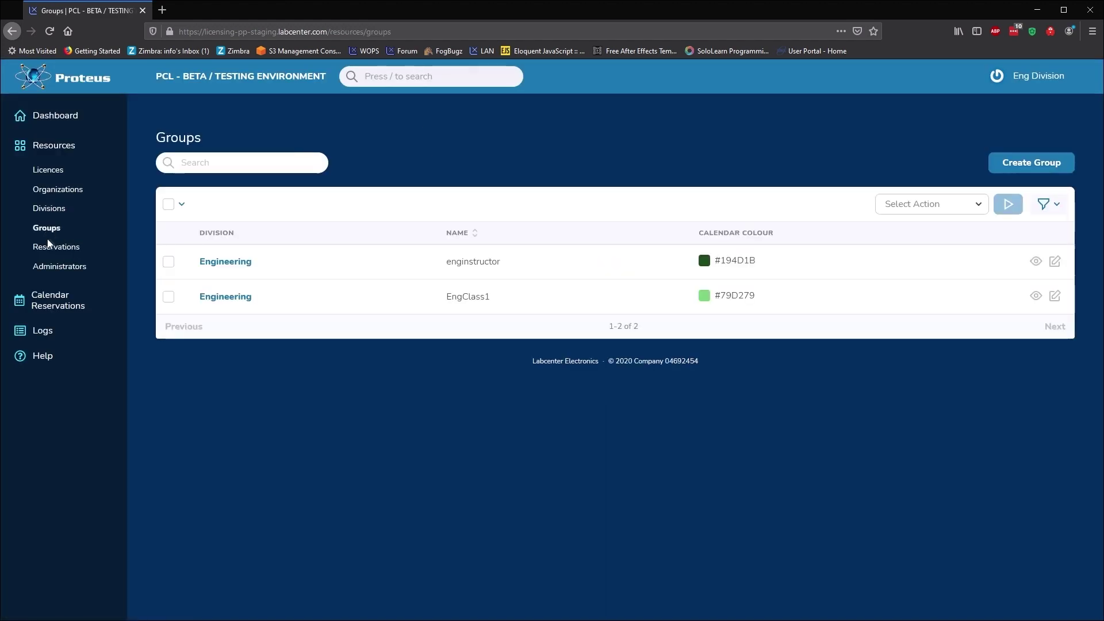
pyautogui.click(52, 249)
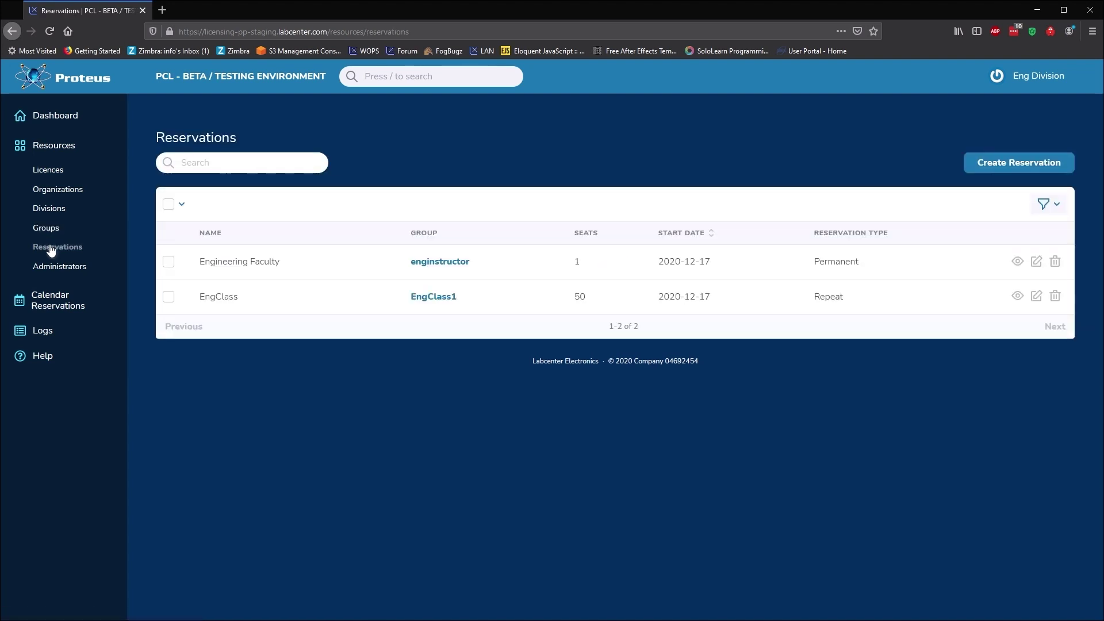
pyautogui.click(55, 304)
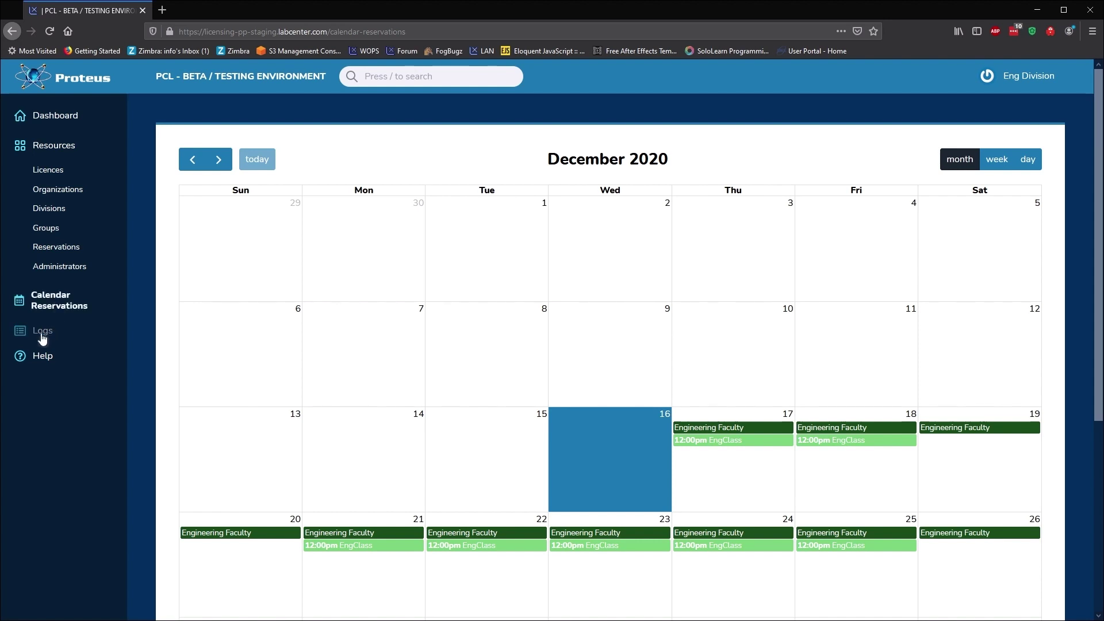
# Open the licensing Logs, confirm the Proteus login, and search with Log Type set to Errors.
pyautogui.click(46, 332)
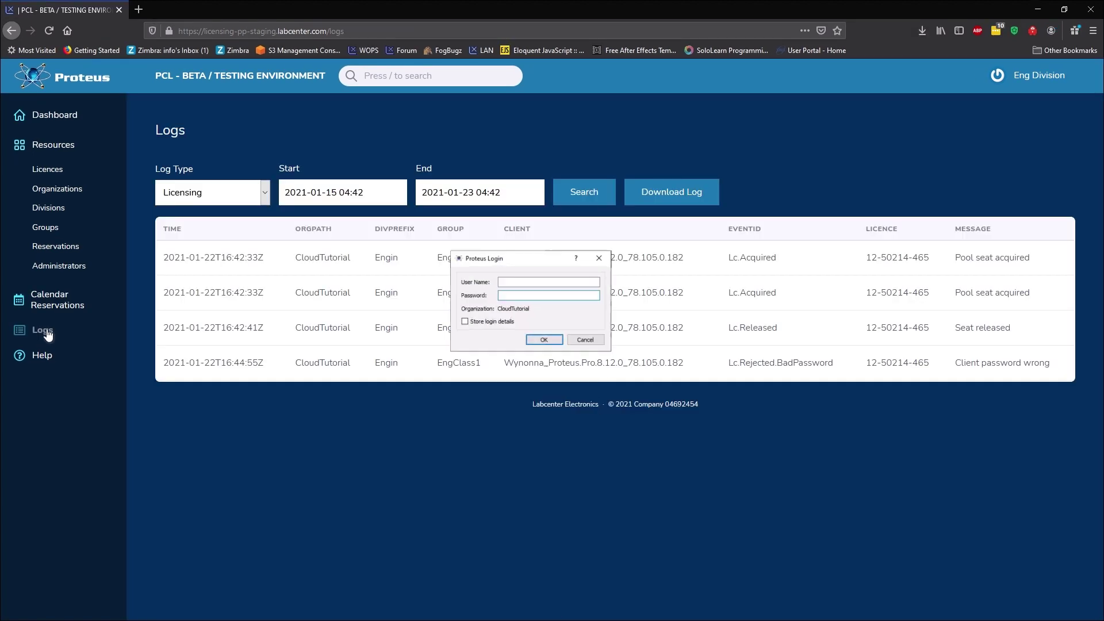
pyautogui.write('Engin\\EngClass1')
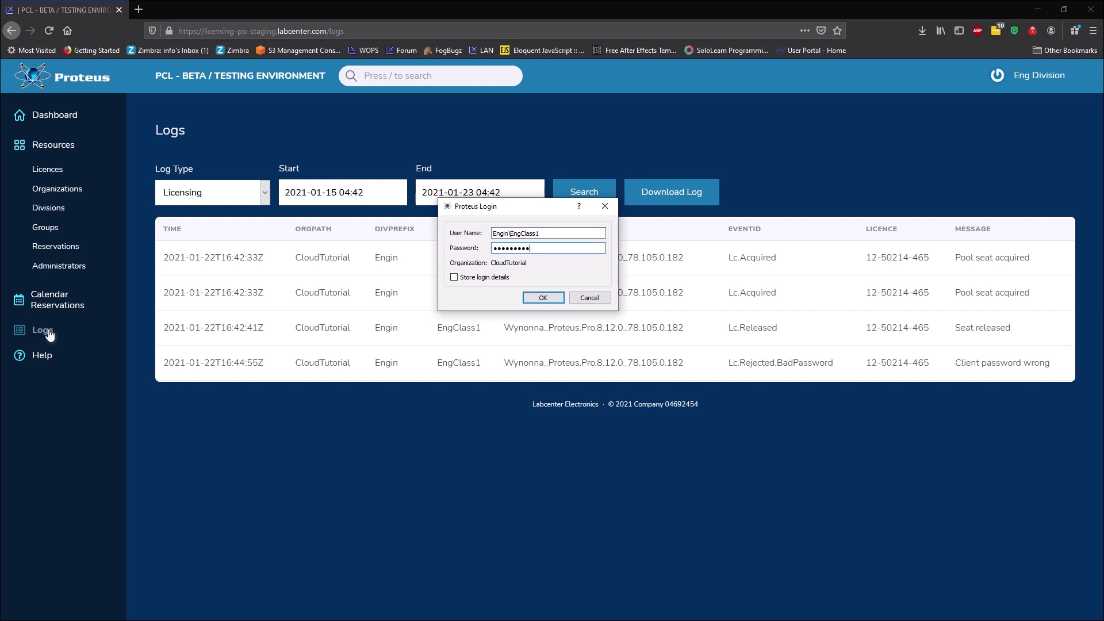
pyautogui.press('Return')
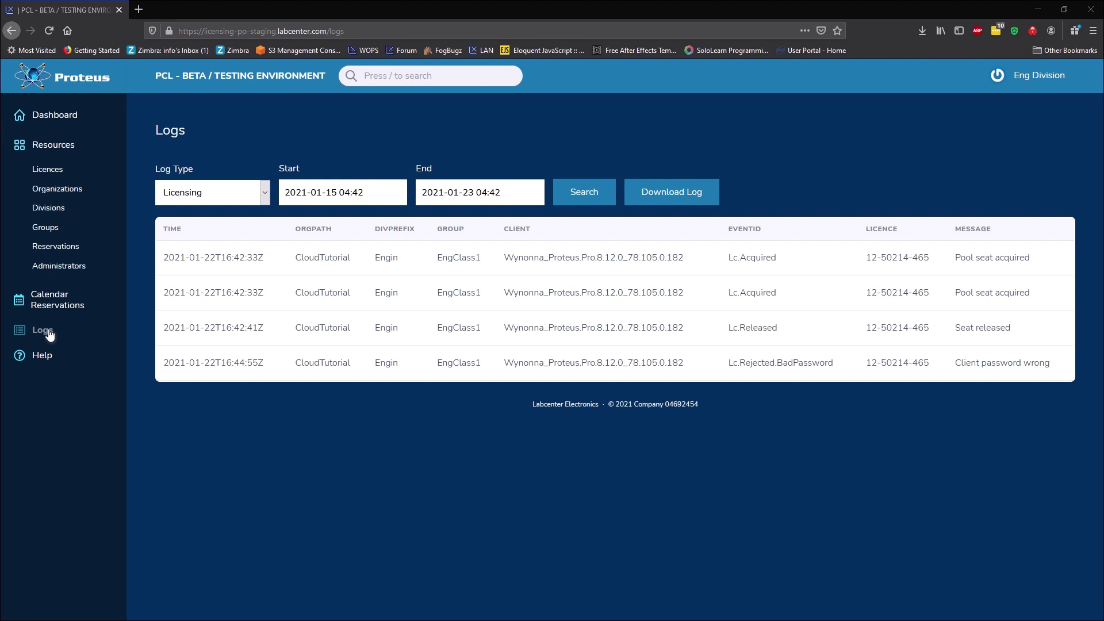
pyautogui.click(586, 193)
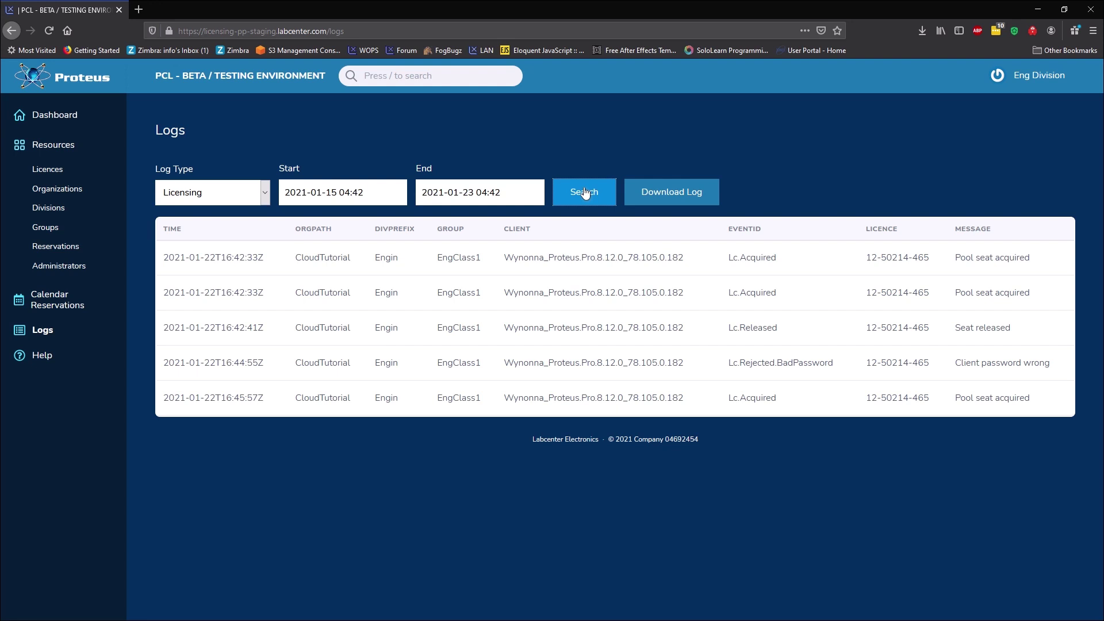
pyautogui.click(264, 192)
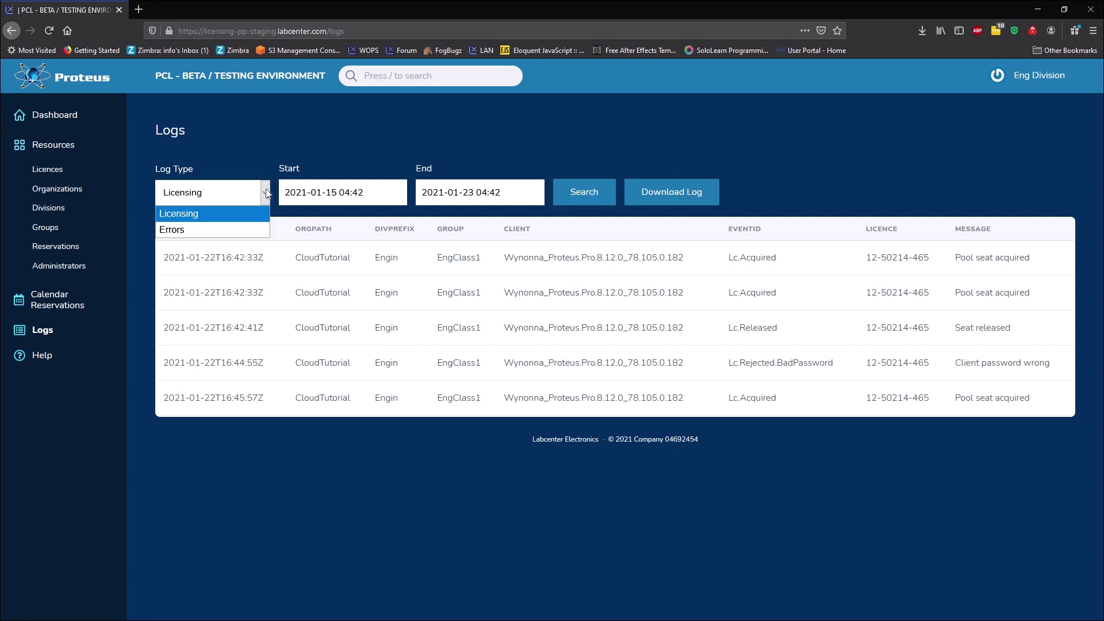
pyautogui.click(259, 230)
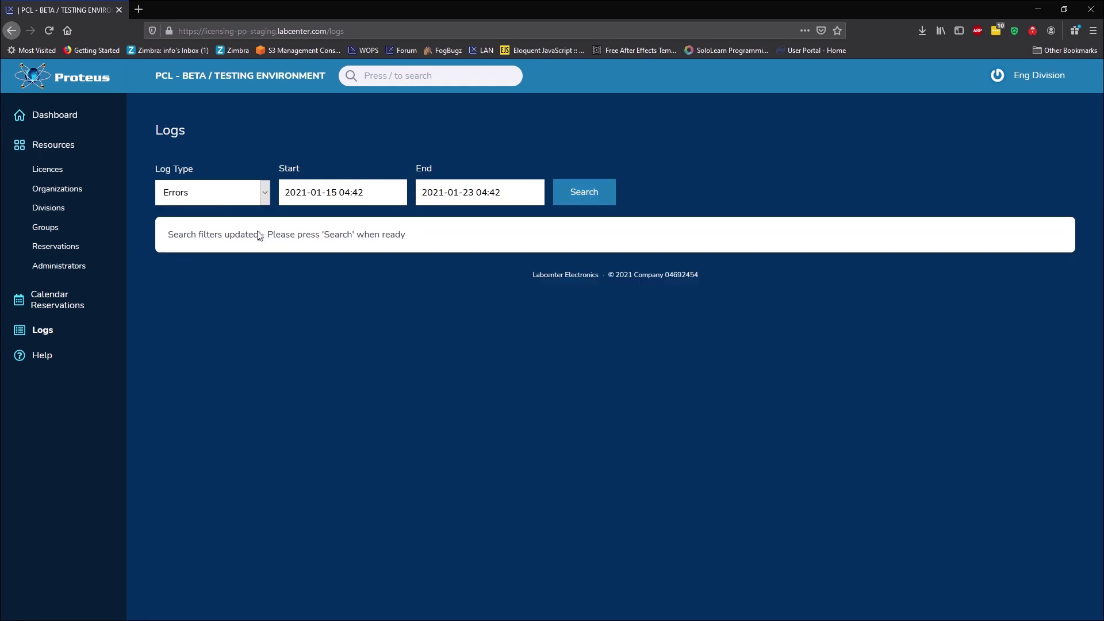
pyautogui.click(584, 192)
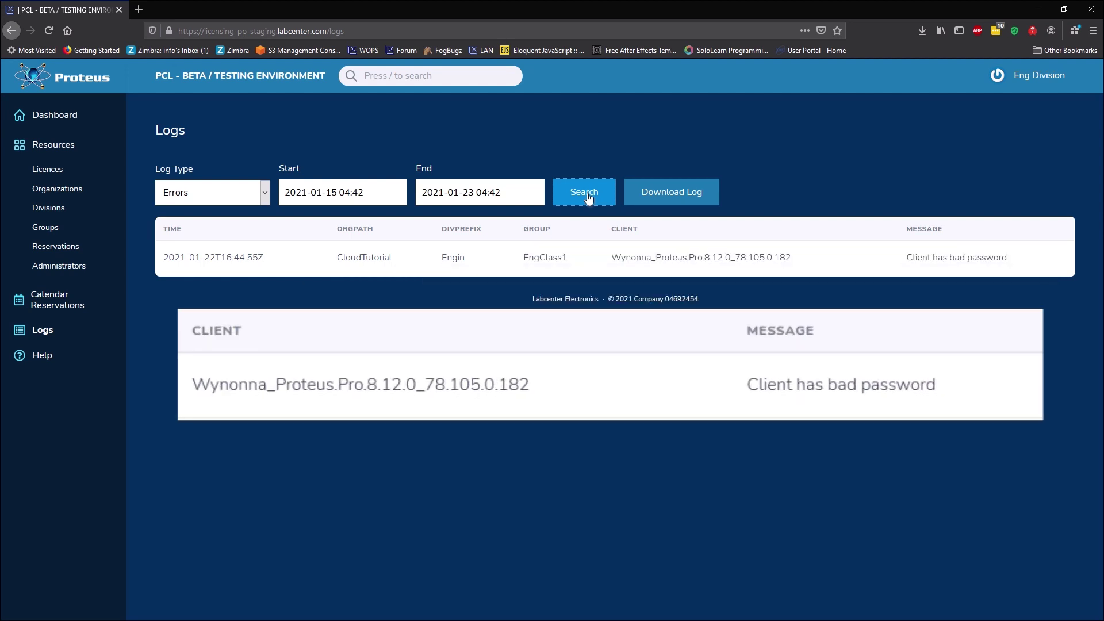